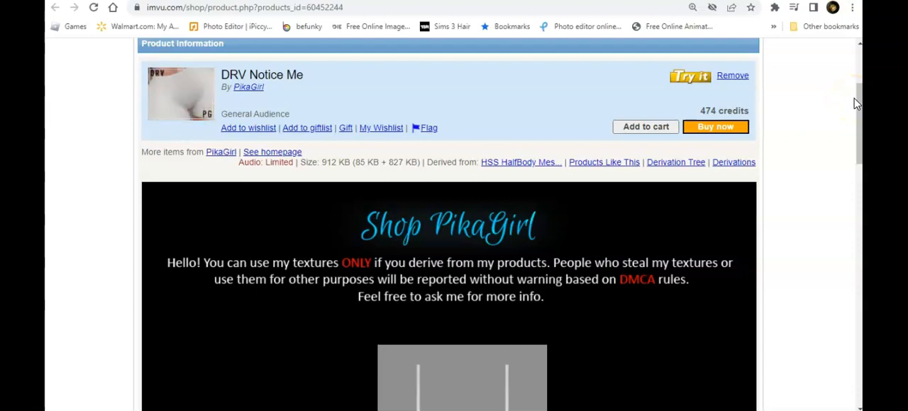
- Look through the DRV Notice Me product page, from its description down to the Creator Tools section
{"action": "left_click_drag", "start_coordinate": [859, 91], "coordinate": [859, 277]}
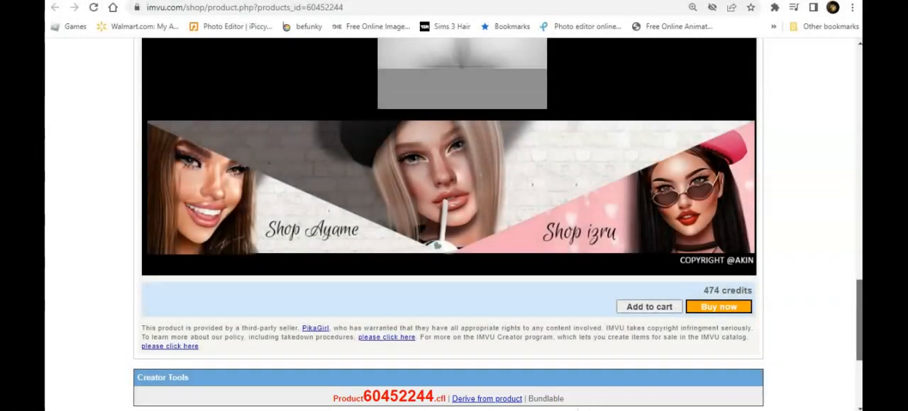
{"action": "left_click_drag", "start_coordinate": [858, 280], "coordinate": [855, 66]}
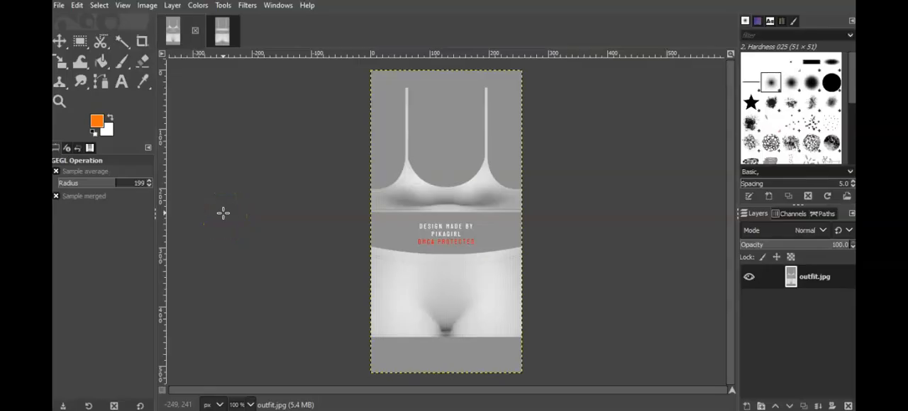
- In GIMP, colorize outfit.jpg orange with hue 0.0727, saturation 0.8081 and lightness -0.355
{"action": "left_click", "coordinate": [219, 37]}
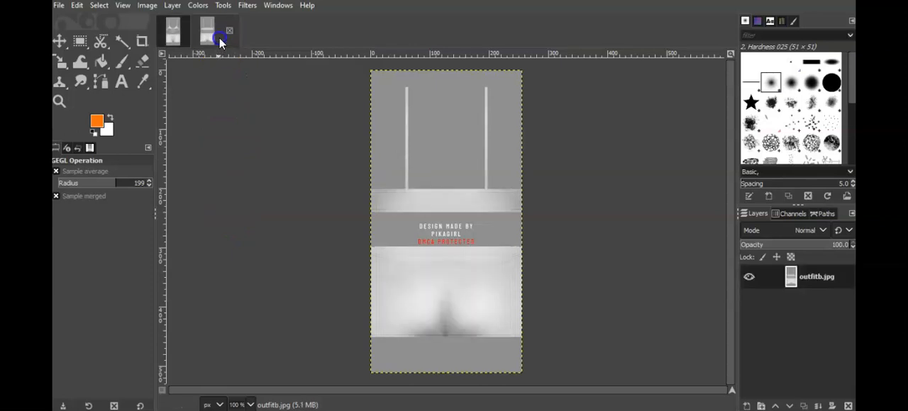
{"action": "left_click", "coordinate": [173, 37]}
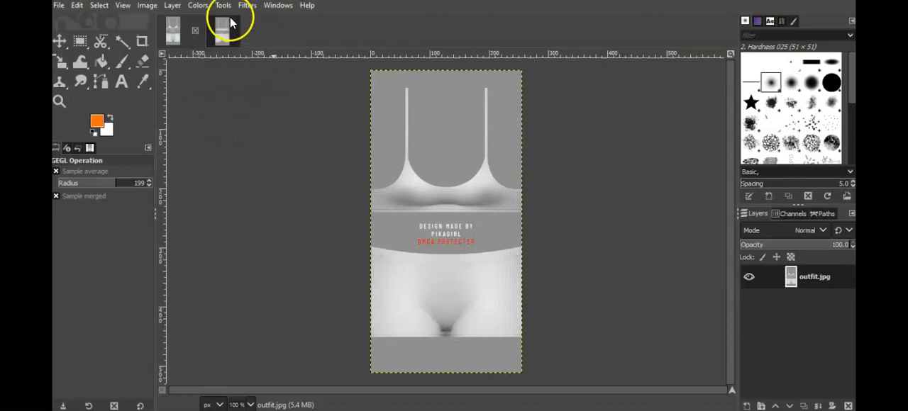
{"action": "left_click", "coordinate": [198, 6]}
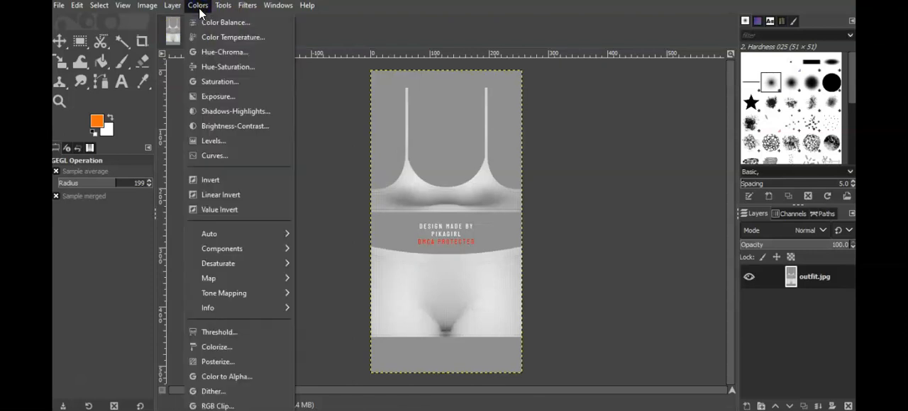
{"action": "left_click", "coordinate": [237, 347]}
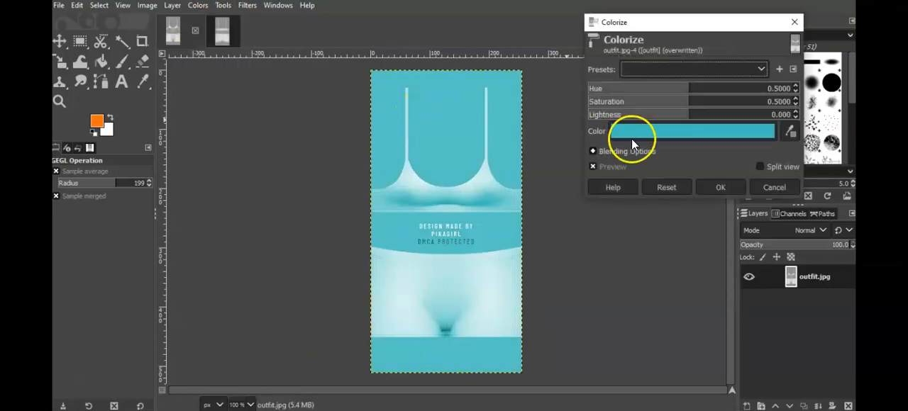
{"action": "left_click_drag", "start_coordinate": [685, 90], "coordinate": [608, 88]}
{"action": "left_click_drag", "start_coordinate": [693, 102], "coordinate": [653, 114]}
{"action": "left_click_drag", "start_coordinate": [713, 102], "coordinate": [753, 100]}
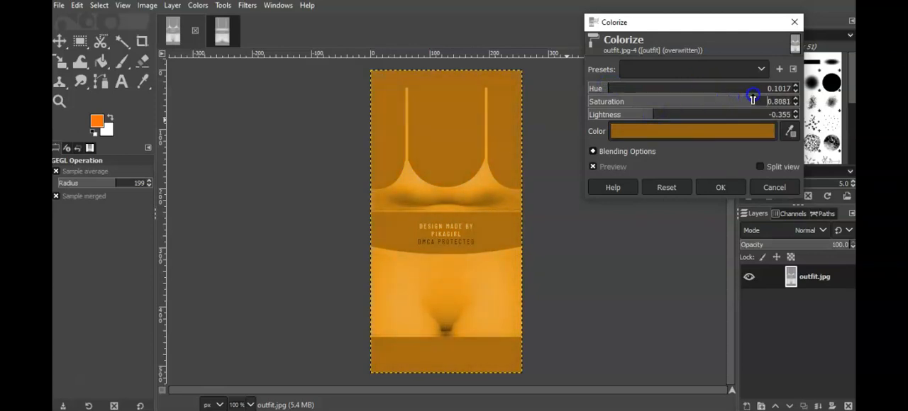
{"action": "left_click_drag", "start_coordinate": [608, 89], "coordinate": [600, 88]}
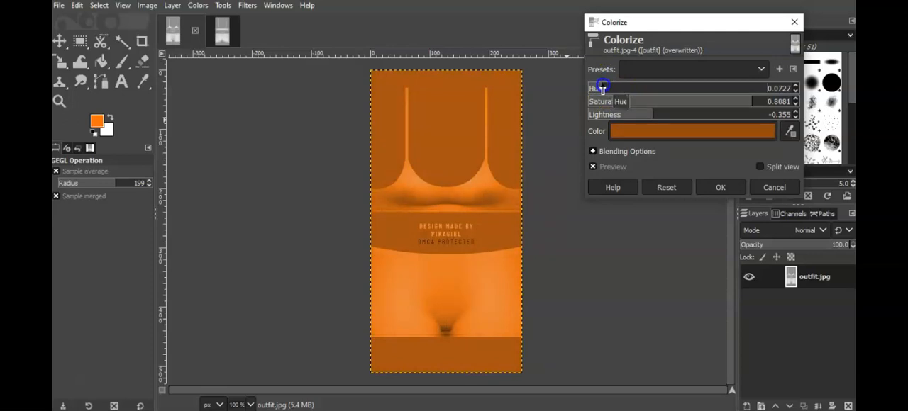
{"action": "left_click", "coordinate": [711, 188]}
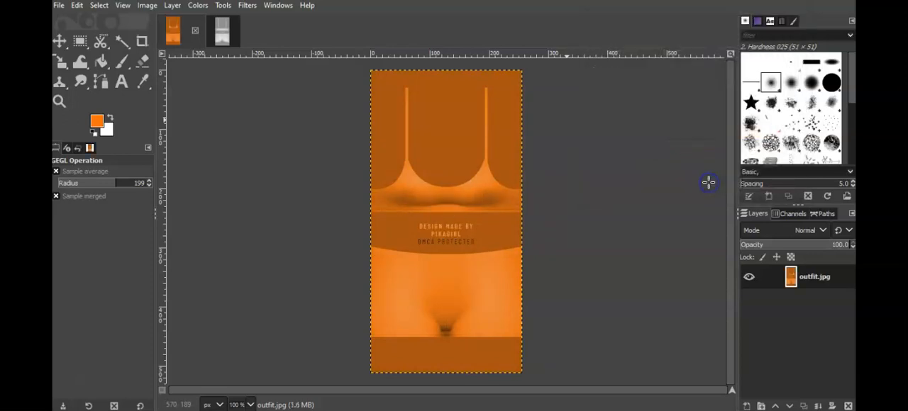
- Repeat the last Colorize filter on the outfitb.jpg image
{"action": "left_click", "coordinate": [219, 31]}
{"action": "left_click", "coordinate": [248, 7]}
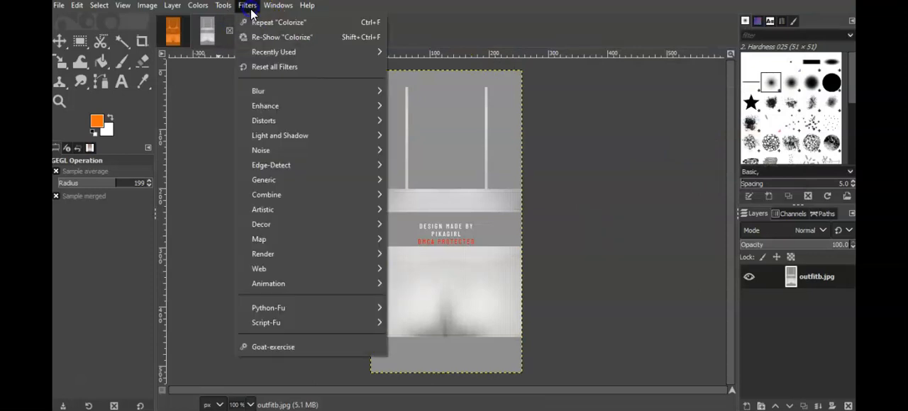
{"action": "left_click", "coordinate": [255, 23]}
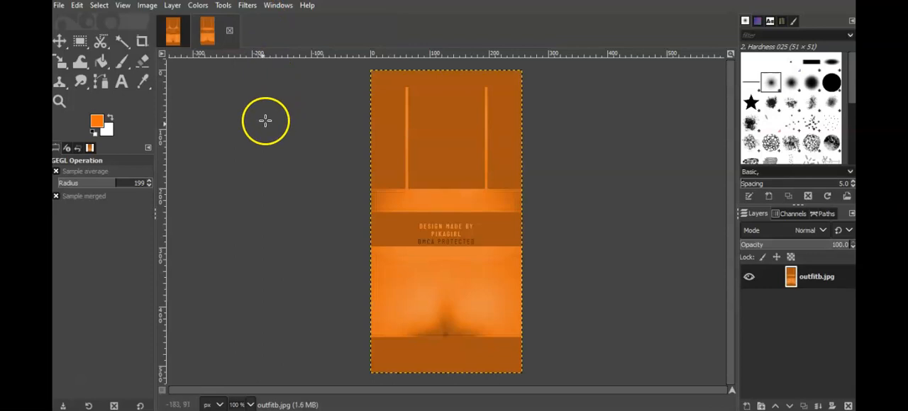
- Add boo.jpg from the Texture&logo folder as a new layer in the outfit.jpg image
{"action": "left_click", "coordinate": [173, 31]}
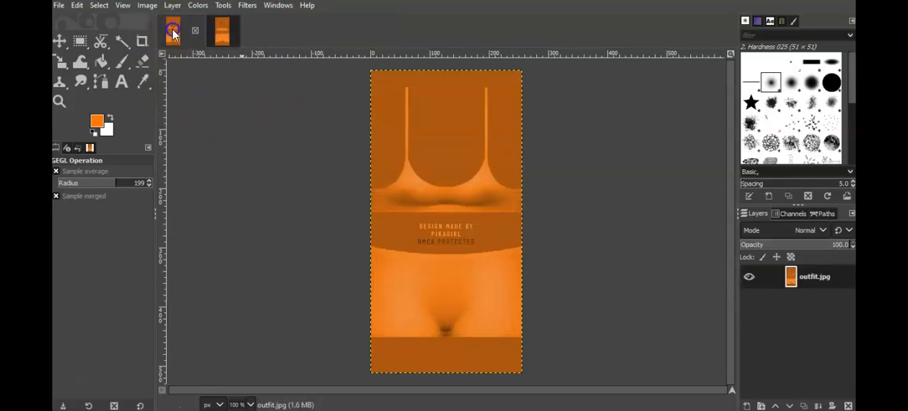
{"action": "left_click", "coordinate": [59, 7]}
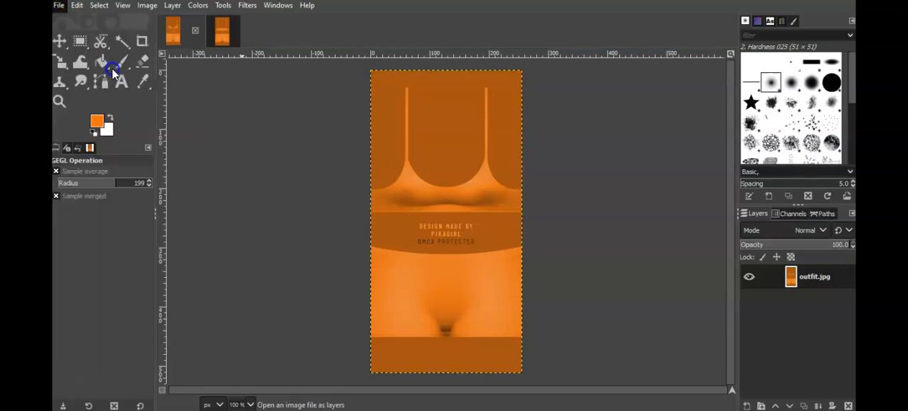
{"action": "left_click", "coordinate": [112, 68]}
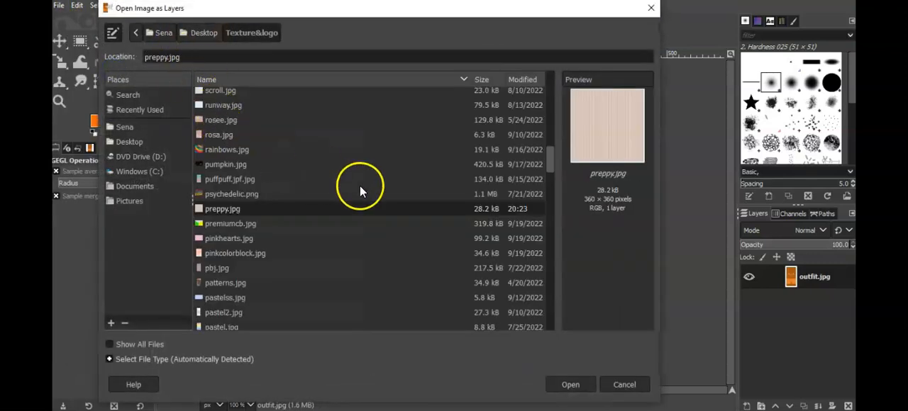
{"action": "left_click_drag", "start_coordinate": [549, 154], "coordinate": [556, 317]}
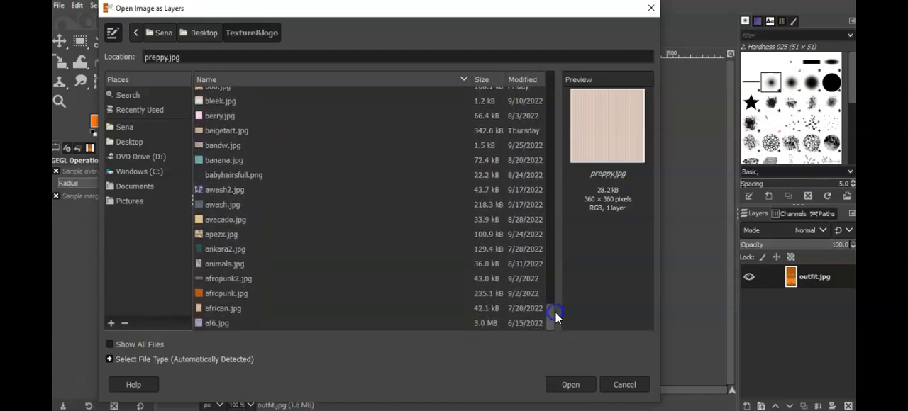
{"action": "left_click", "coordinate": [237, 220]}
{"action": "left_click", "coordinate": [230, 161]}
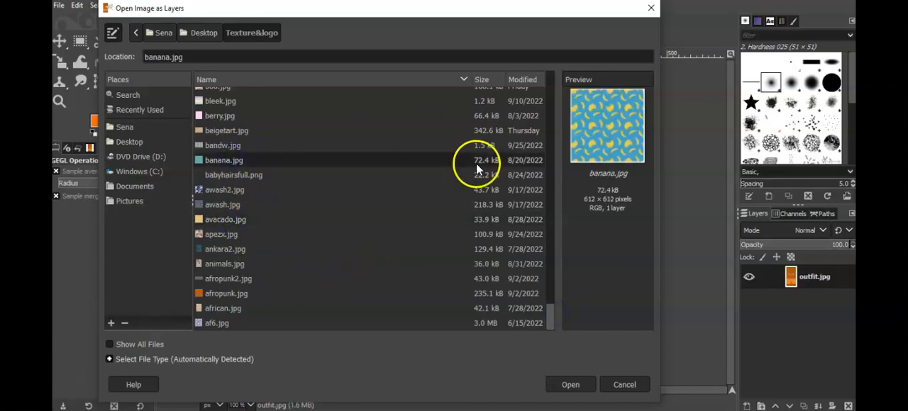
{"action": "left_click_drag", "start_coordinate": [551, 309], "coordinate": [549, 292]}
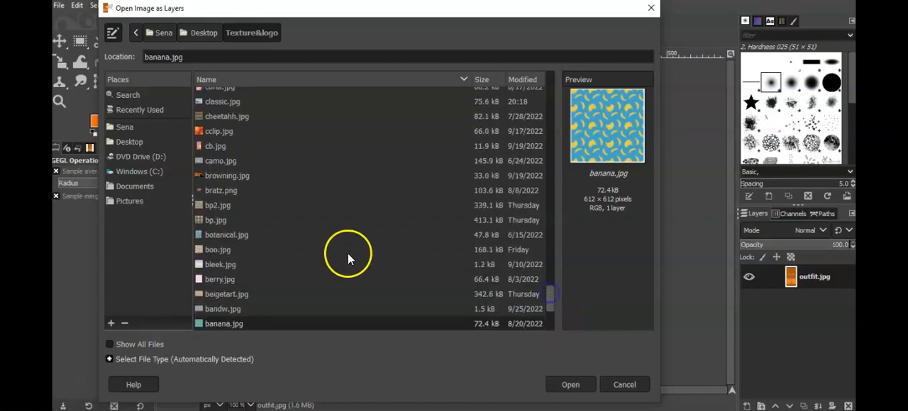
{"action": "left_click", "coordinate": [215, 250]}
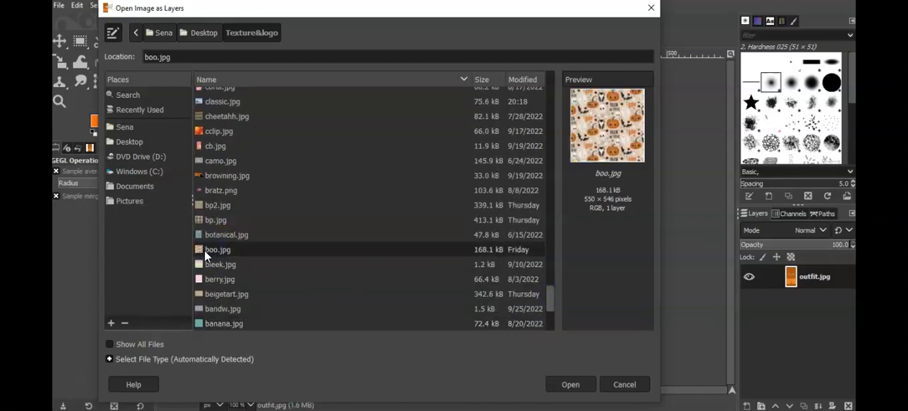
{"action": "double_click", "coordinate": [201, 250]}
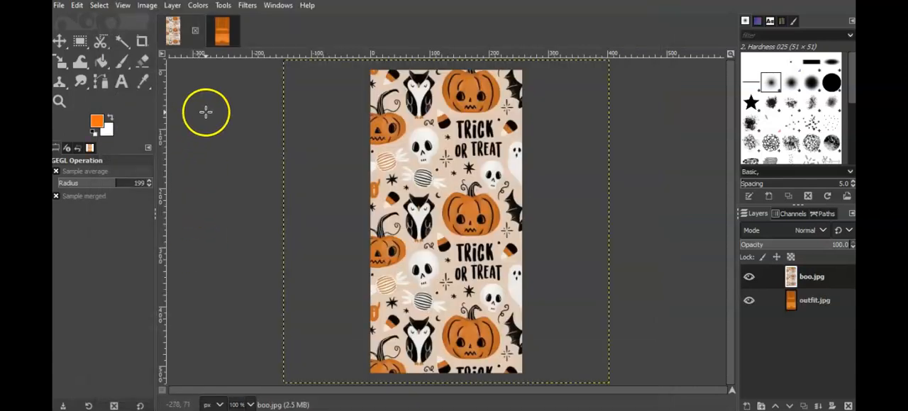
- Scale the boo.jpg layer to about 300 px wide and 600 px high with the aspect ratio unlinked
{"action": "left_click", "coordinate": [174, 6]}
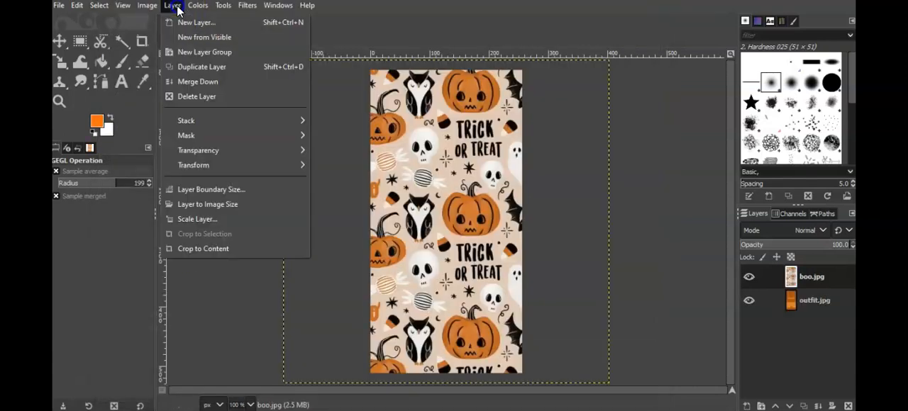
{"action": "left_click", "coordinate": [219, 220]}
{"action": "left_click_drag", "start_coordinate": [434, 190], "coordinate": [373, 180]}
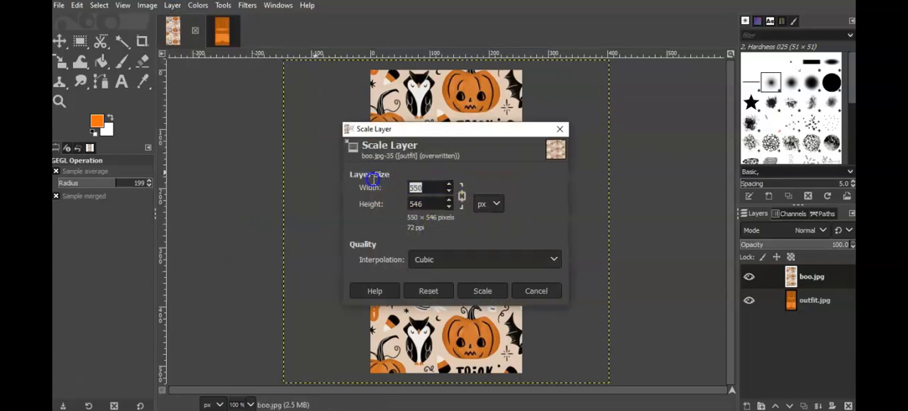
{"action": "type", "text": "2"}
{"action": "left_click", "coordinate": [433, 204]}
{"action": "left_click", "coordinate": [461, 197]}
{"action": "left_click_drag", "start_coordinate": [426, 204], "coordinate": [381, 189]}
{"action": "type", "text": "600"}
{"action": "left_click", "coordinate": [482, 290]}
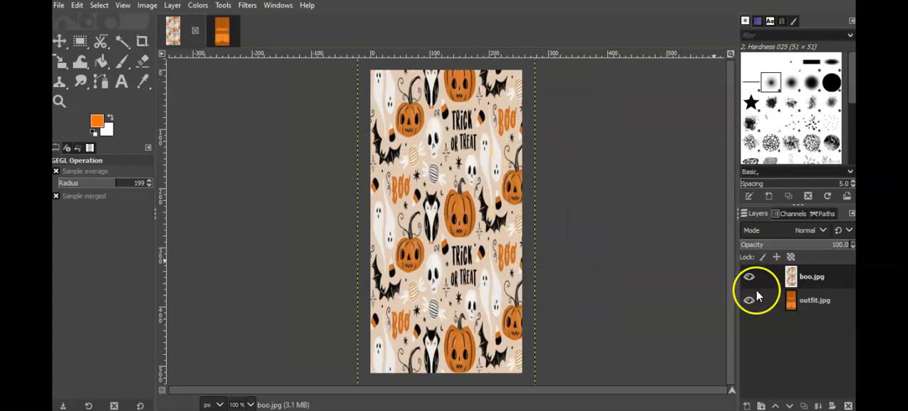
- Copy the scaled boo.jpg layer into the outfitb.jpg image
{"action": "left_click_drag", "start_coordinate": [792, 284], "coordinate": [309, 58]}
{"action": "left_click_drag", "start_coordinate": [222, 32], "coordinate": [431, 202]}
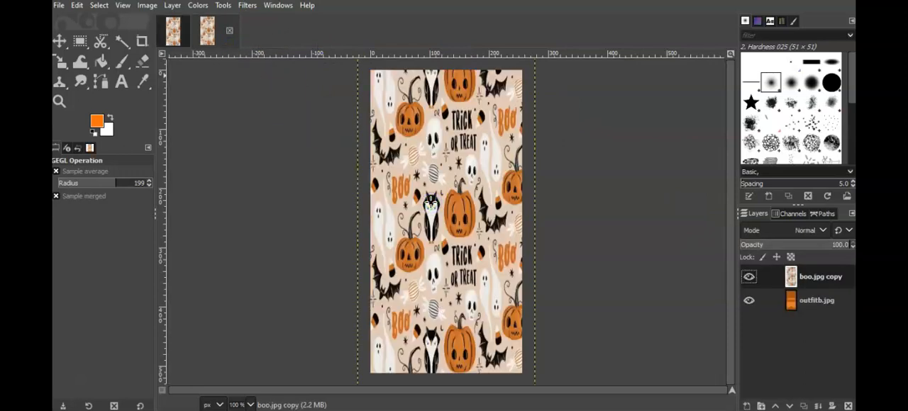
- Set the opacity of the Halloween pattern layer to 30.8 in both the outfit.jpg and outfitb.jpg images
{"action": "left_click", "coordinate": [178, 32]}
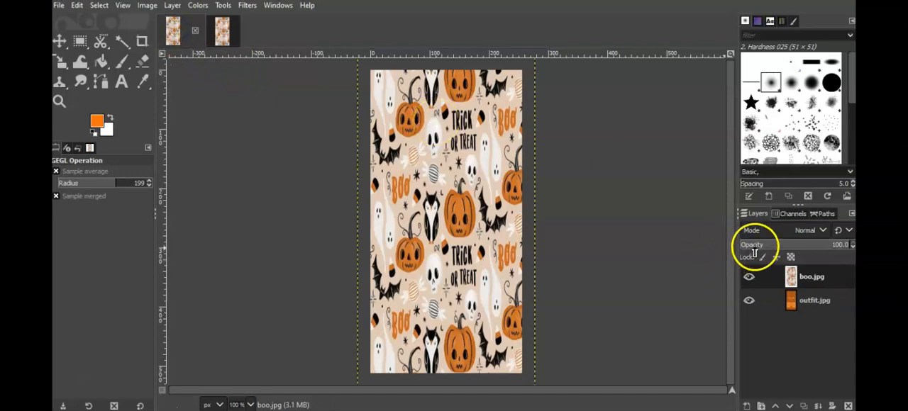
{"action": "left_click", "coordinate": [745, 244]}
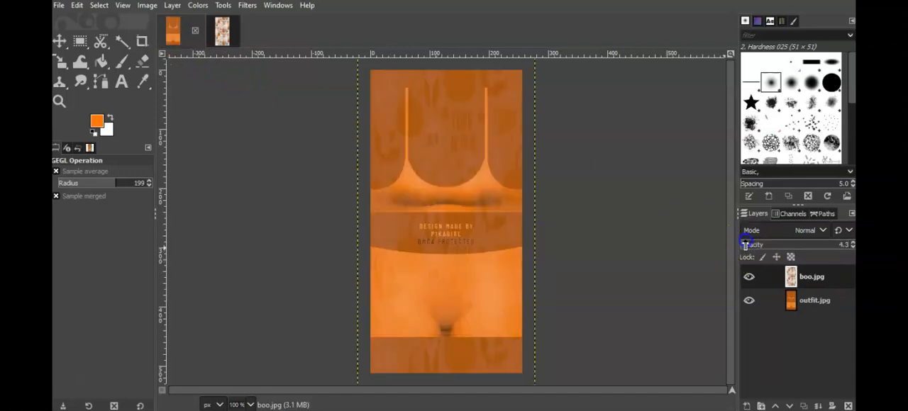
{"action": "left_click_drag", "start_coordinate": [749, 244], "coordinate": [754, 244]}
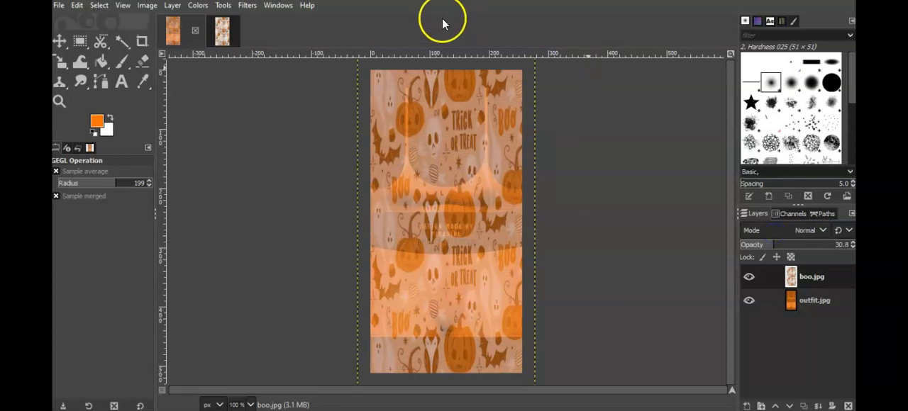
{"action": "left_click", "coordinate": [223, 31]}
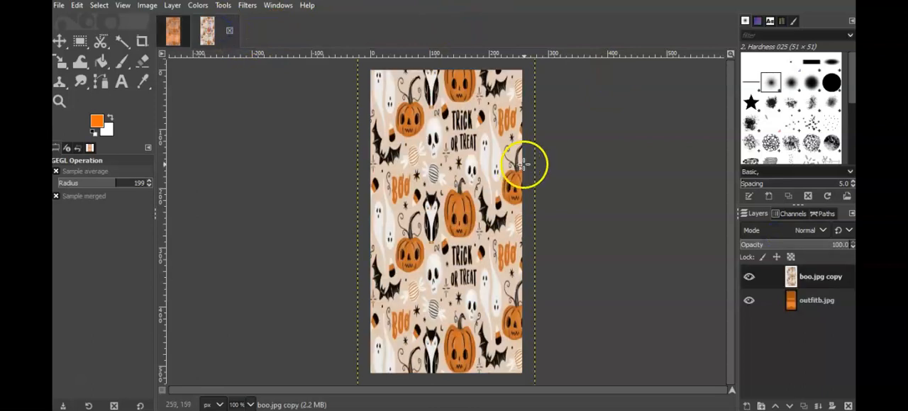
{"action": "left_click", "coordinate": [757, 245]}
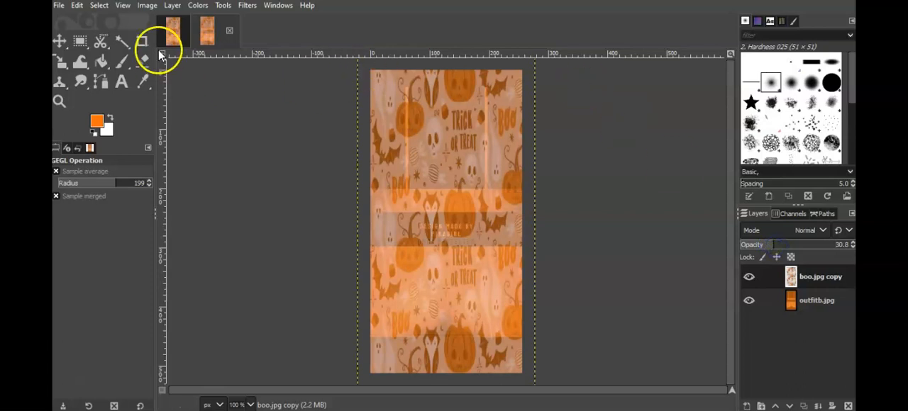
- Move the pattern layer down in both images so its upper edge meets the top of the lower garment
{"action": "left_click", "coordinate": [173, 32]}
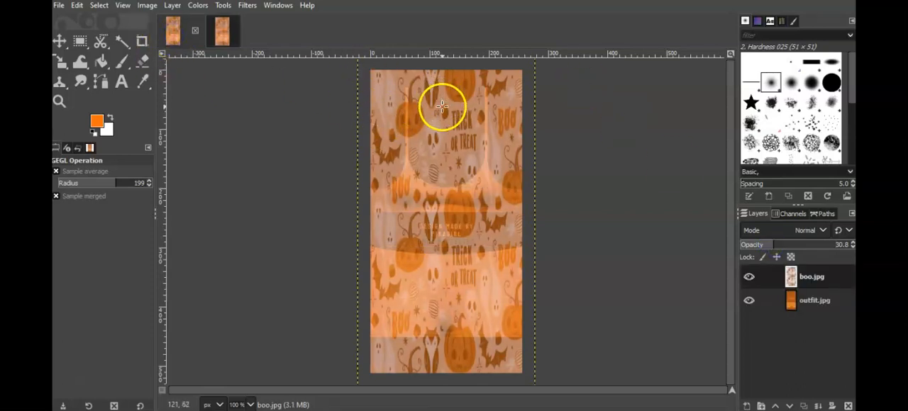
{"action": "left_click", "coordinate": [61, 40]}
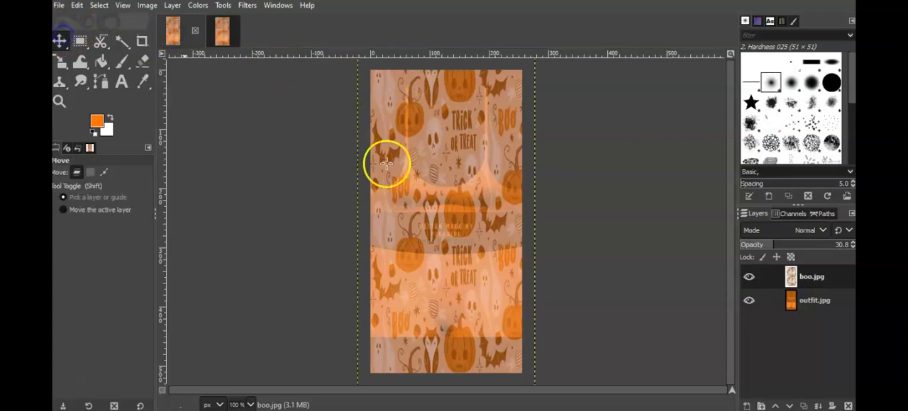
{"action": "left_click_drag", "start_coordinate": [454, 193], "coordinate": [454, 395]}
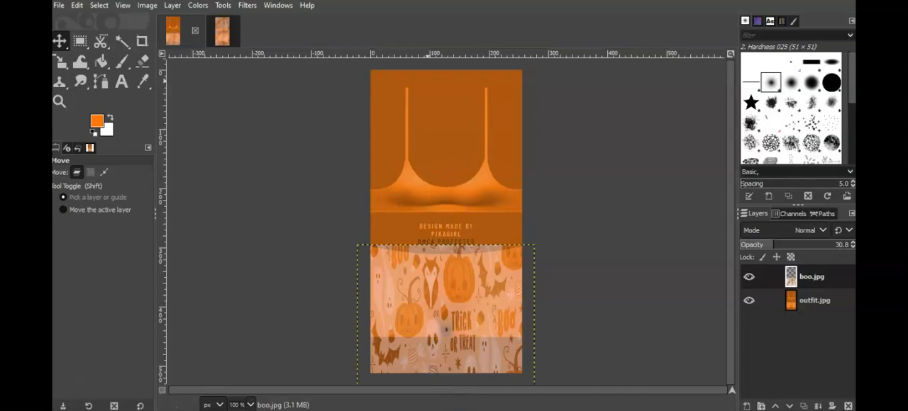
{"action": "left_click", "coordinate": [220, 32]}
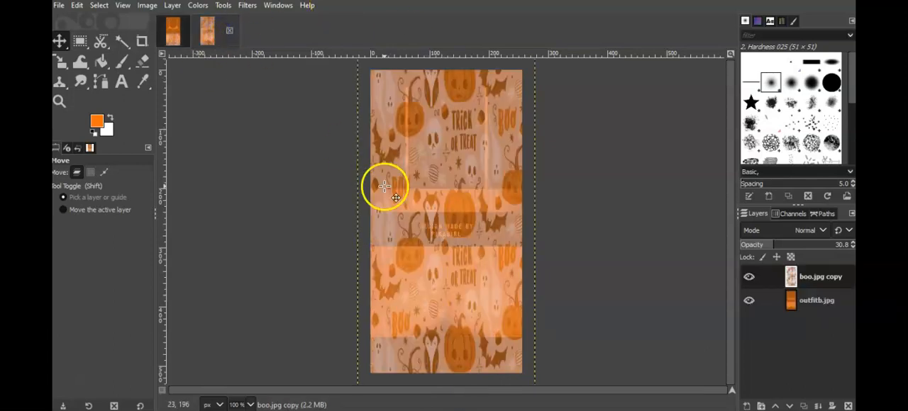
{"action": "left_click_drag", "start_coordinate": [462, 201], "coordinate": [462, 405]}
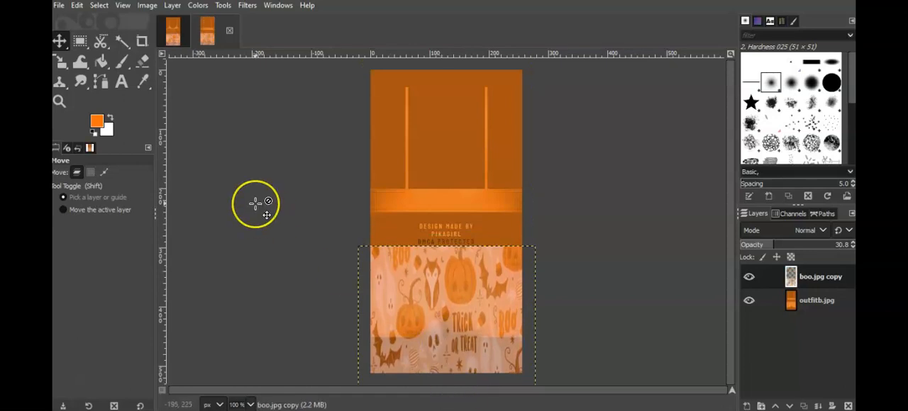
- Raise the boo.jpg copy layer in outfitb.jpg so its upper edge sits just below the bra band
{"action": "left_click", "coordinate": [172, 31]}
{"action": "left_click", "coordinate": [220, 34]}
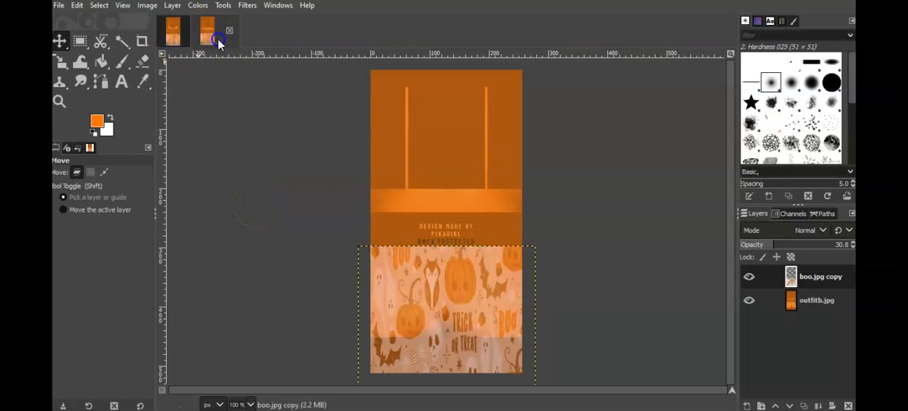
{"action": "left_click_drag", "start_coordinate": [459, 313], "coordinate": [460, 289]}
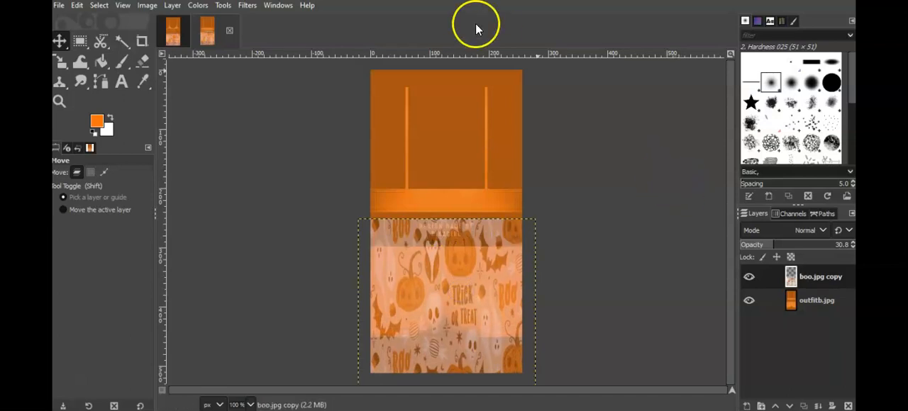
- Merge the Halloween pattern layer down into the base texture in both the outfit.jpg and outfitb.jpg images
{"action": "left_click", "coordinate": [171, 33]}
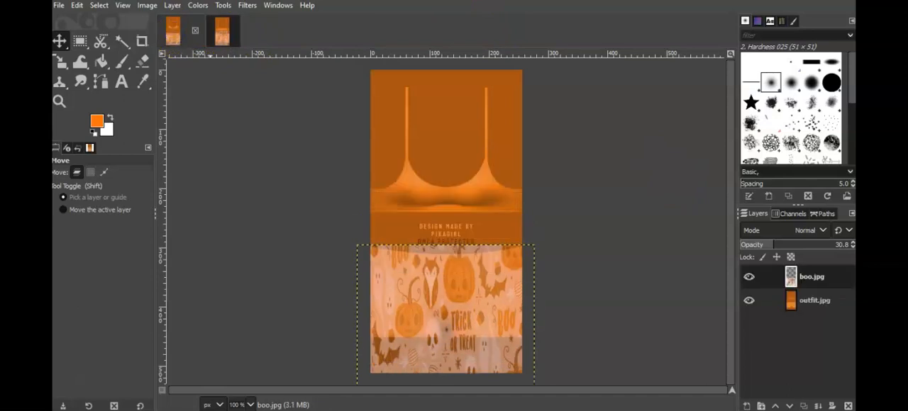
{"action": "left_click", "coordinate": [174, 7]}
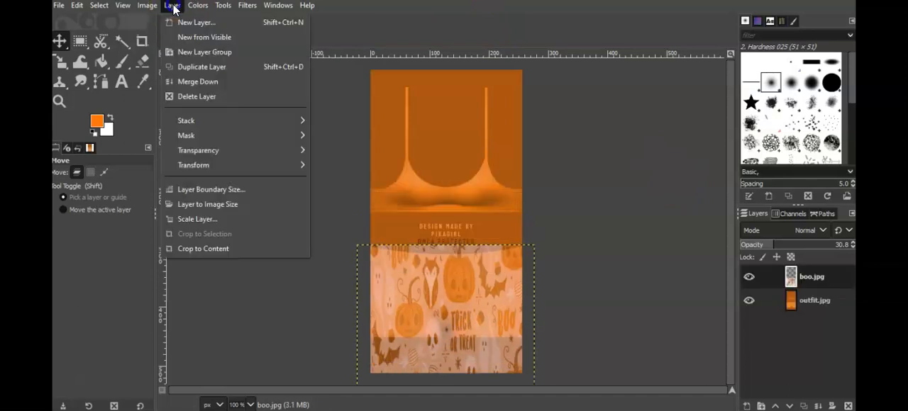
{"action": "left_click", "coordinate": [189, 82]}
{"action": "left_click", "coordinate": [221, 30]}
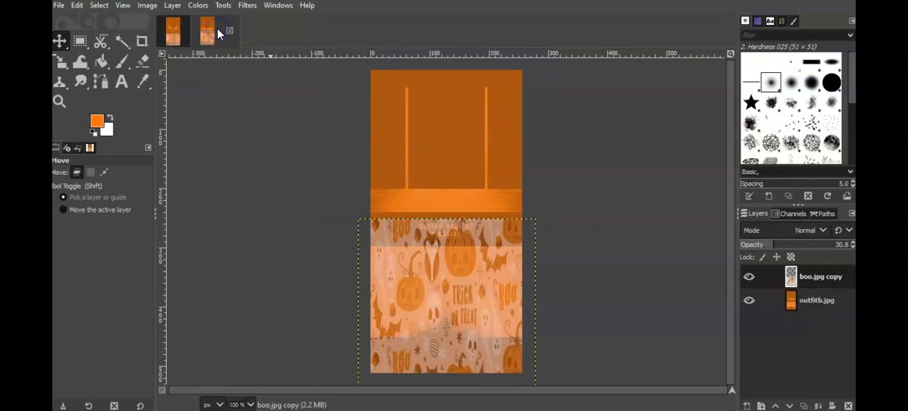
{"action": "left_click", "coordinate": [172, 7]}
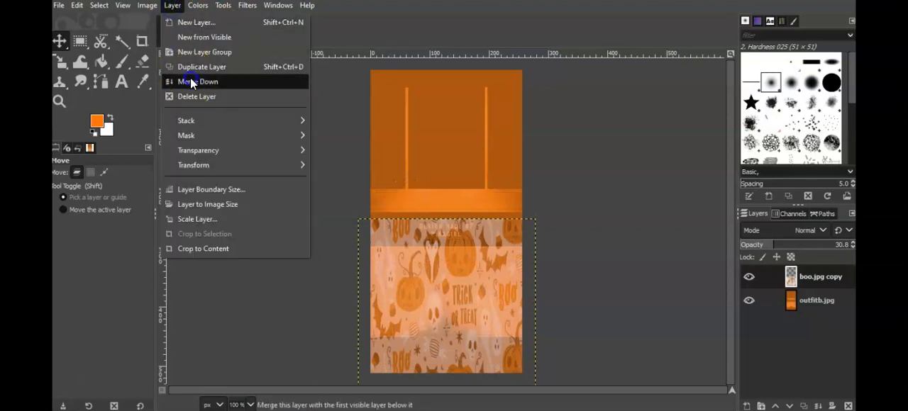
{"action": "left_click", "coordinate": [188, 81]}
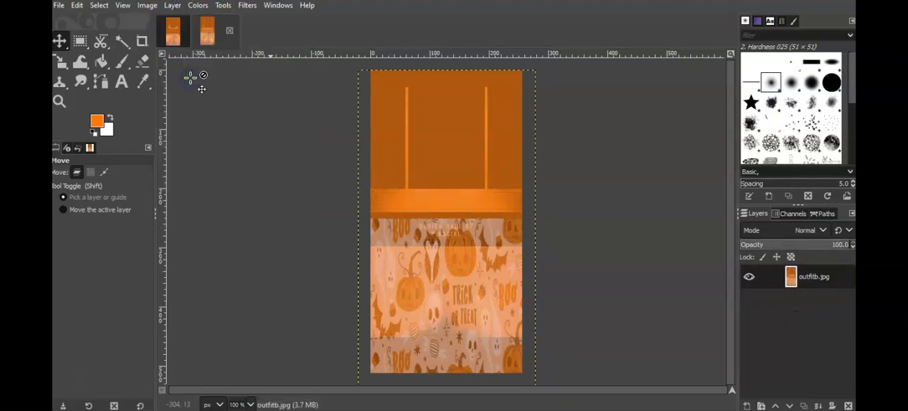
- Sharpen the merged outfit.jpg texture with Sharpen (Unsharp Mask), using radius 3.000 and amount 1.025
{"action": "left_click", "coordinate": [172, 31]}
{"action": "left_click", "coordinate": [249, 7]}
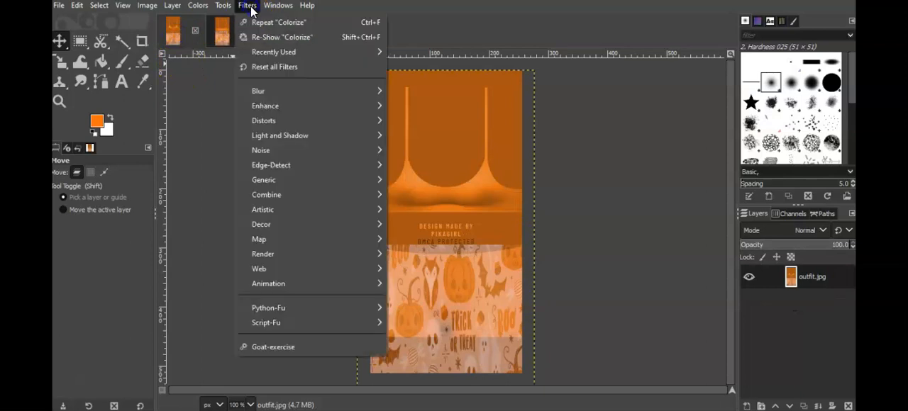
{"action": "mouse_move", "coordinate": [297, 108]}
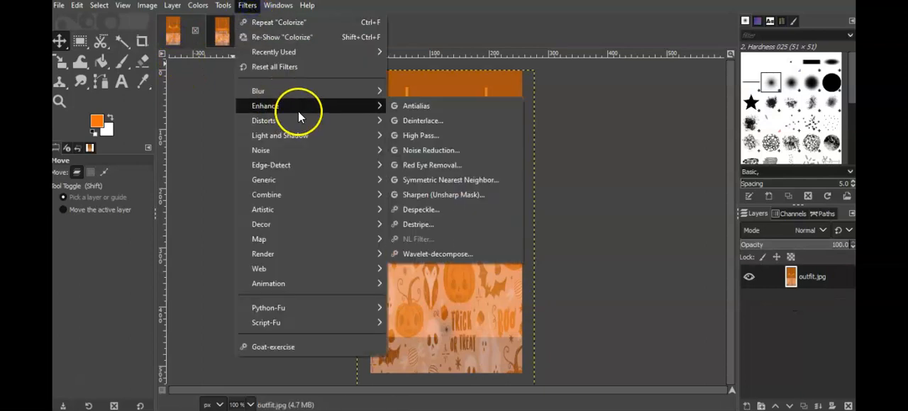
{"action": "left_click", "coordinate": [435, 190]}
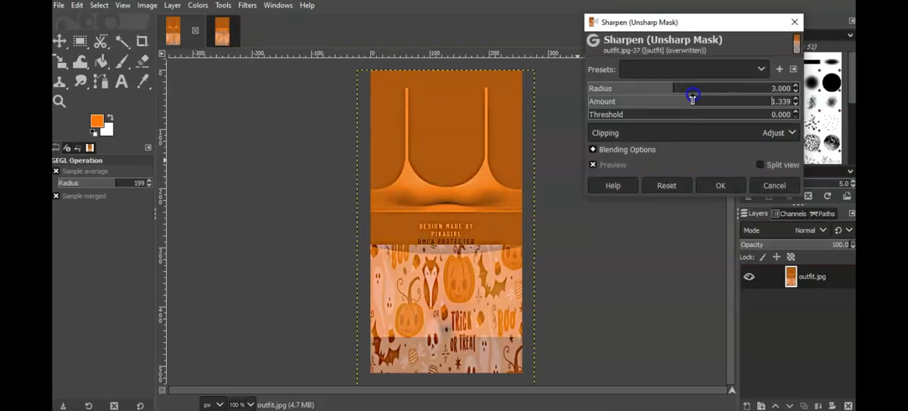
{"action": "left_click_drag", "start_coordinate": [702, 97], "coordinate": [693, 97]}
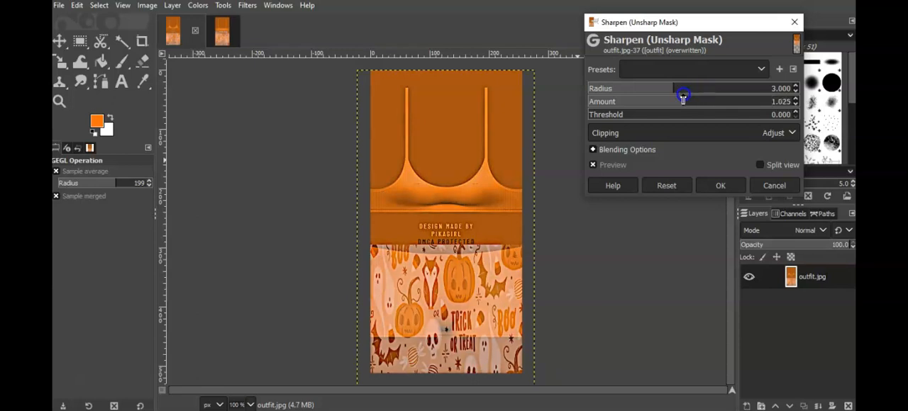
{"action": "left_click", "coordinate": [724, 183]}
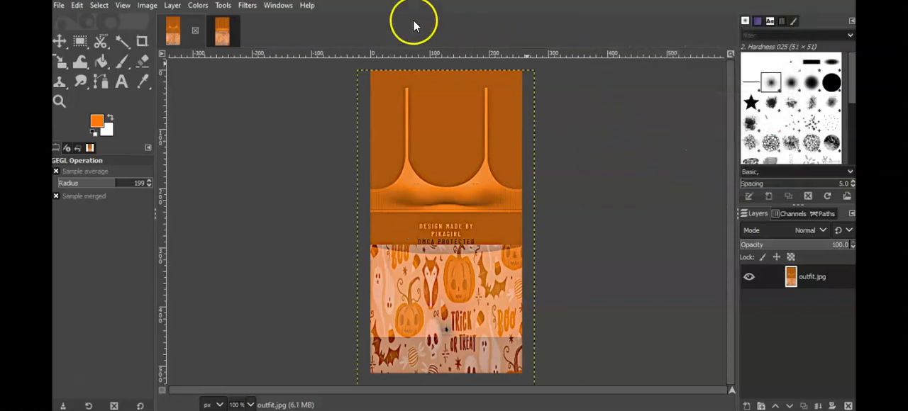
- Repeat the Sharpen (Unsharp Mask) filter with the same settings on the outfitb.jpg image
{"action": "left_click", "coordinate": [218, 41]}
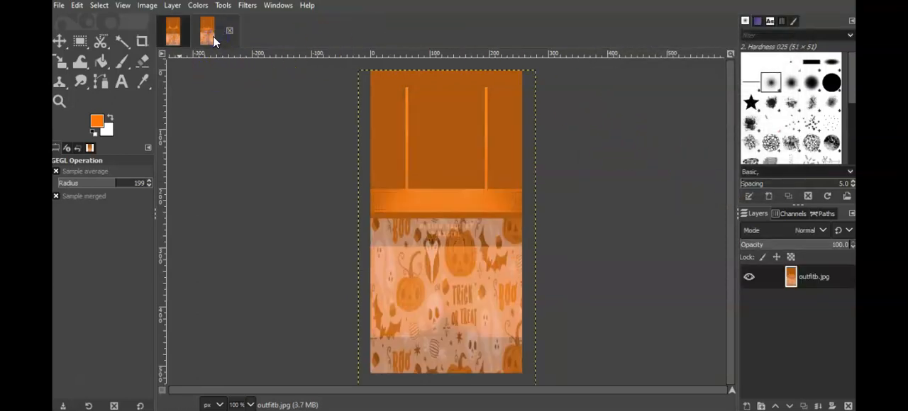
{"action": "left_click", "coordinate": [250, 10]}
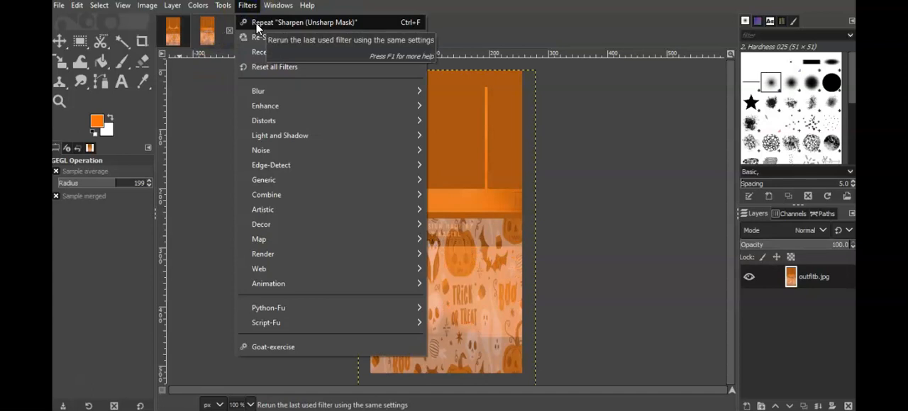
{"action": "left_click", "coordinate": [256, 27]}
- Export both edited textures by overwriting the original outfit.jpg and outfitb.jpg files
{"action": "left_click", "coordinate": [171, 31]}
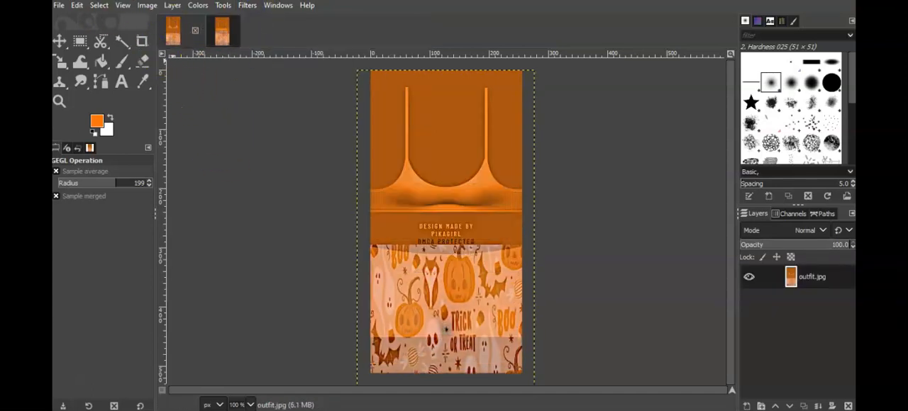
{"action": "left_click", "coordinate": [61, 9]}
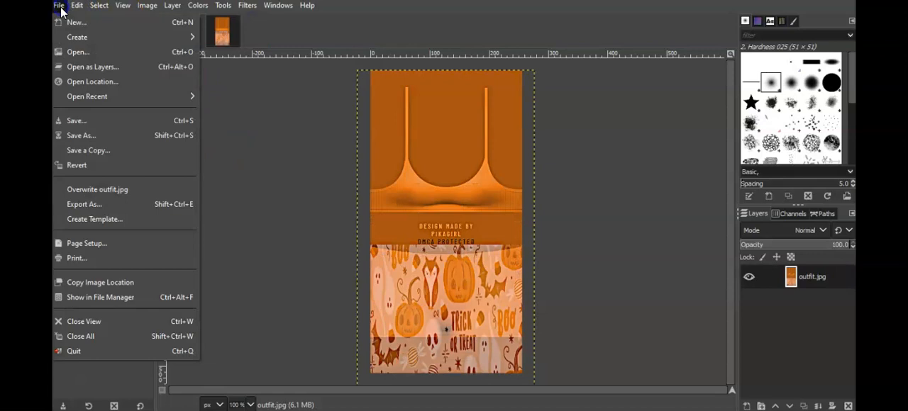
{"action": "left_click", "coordinate": [106, 189]}
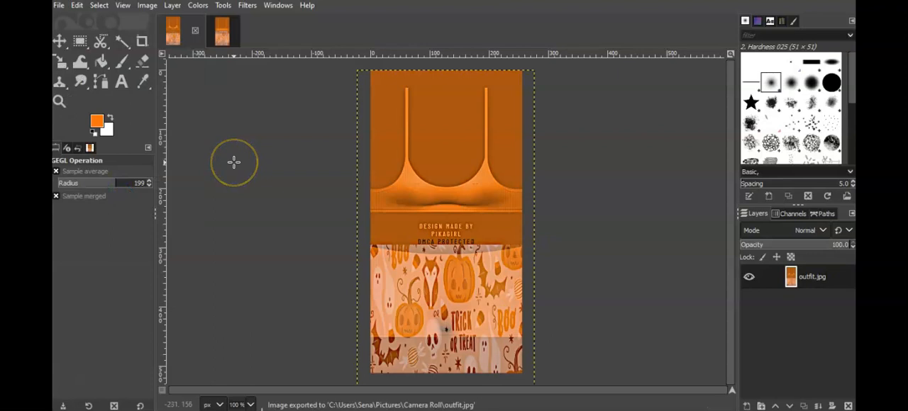
{"action": "left_click", "coordinate": [221, 31]}
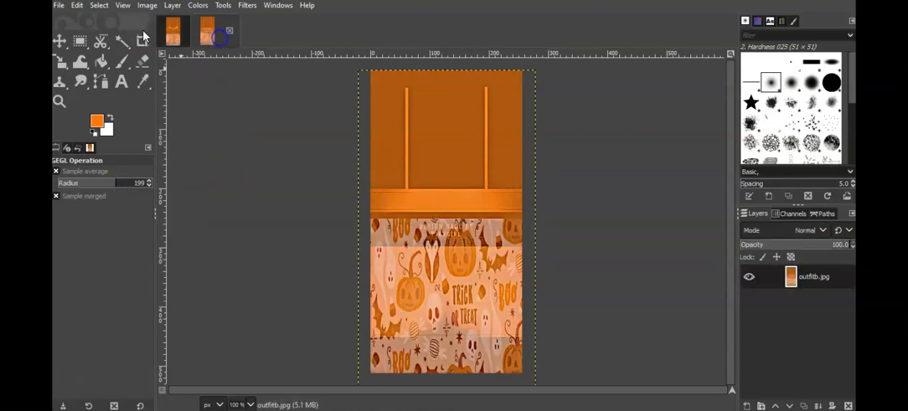
{"action": "left_click", "coordinate": [60, 6]}
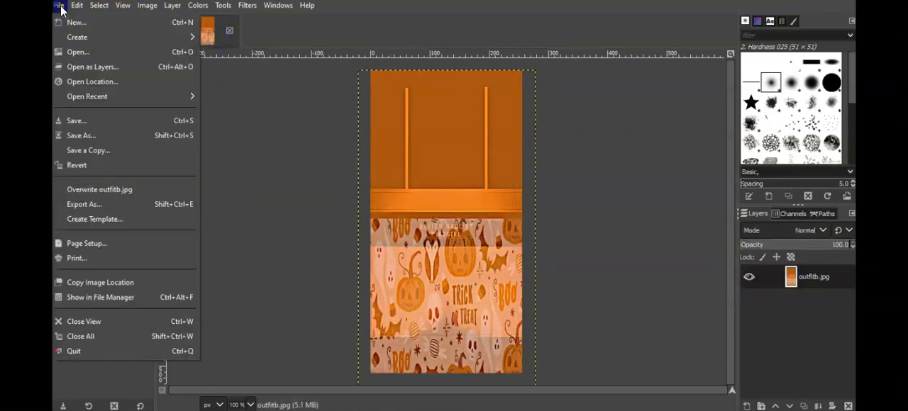
{"action": "left_click", "coordinate": [119, 193]}
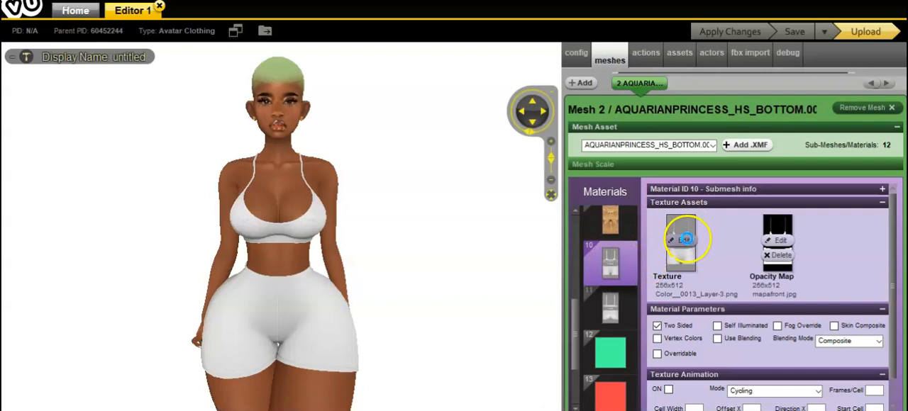
- Switch to the IMVU editor and replace the texture of material 10 with the outfit image from the vutextures folder
{"action": "left_click", "coordinate": [685, 240]}
{"action": "scroll", "coordinate": [405, 67], "scroll_direction": "down", "scroll_amount": 1}
{"action": "left_click_drag", "start_coordinate": [404, 67], "coordinate": [412, 171]}
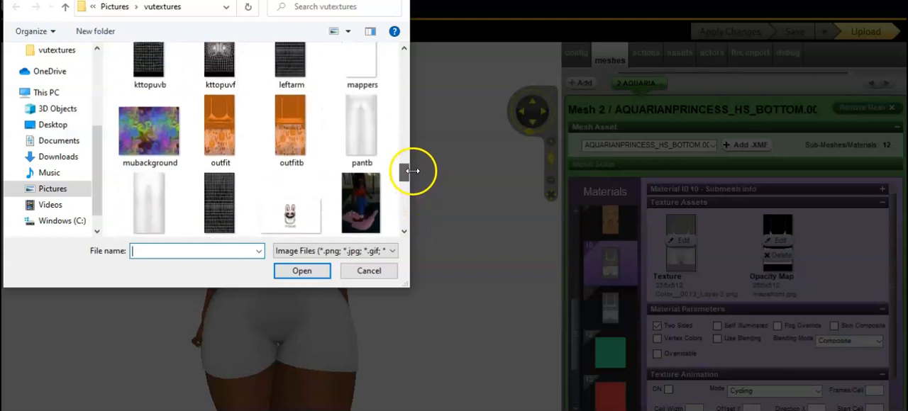
{"action": "double_click", "coordinate": [225, 139]}
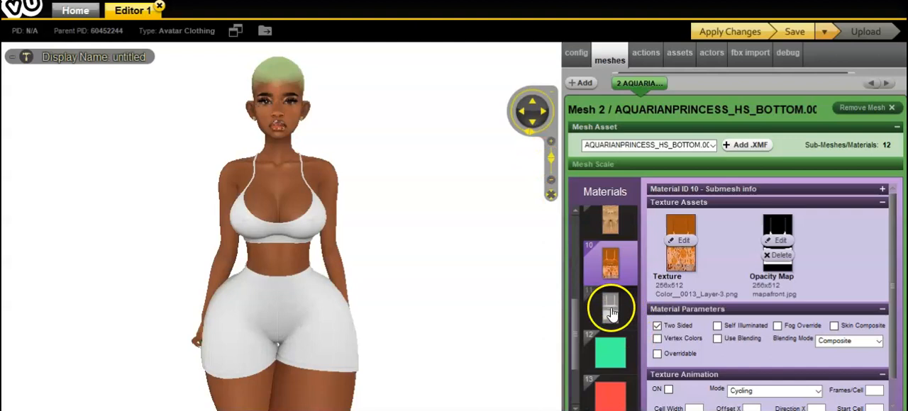
- Replace the texture of material 11 with the outfitb image and dismiss the avatar's action menus
{"action": "left_click", "coordinate": [611, 310]}
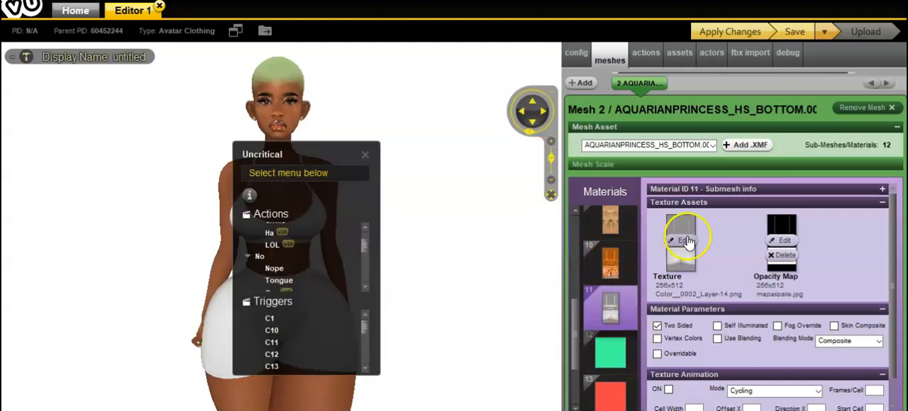
{"action": "left_click", "coordinate": [365, 153]}
{"action": "left_click", "coordinate": [682, 242]}
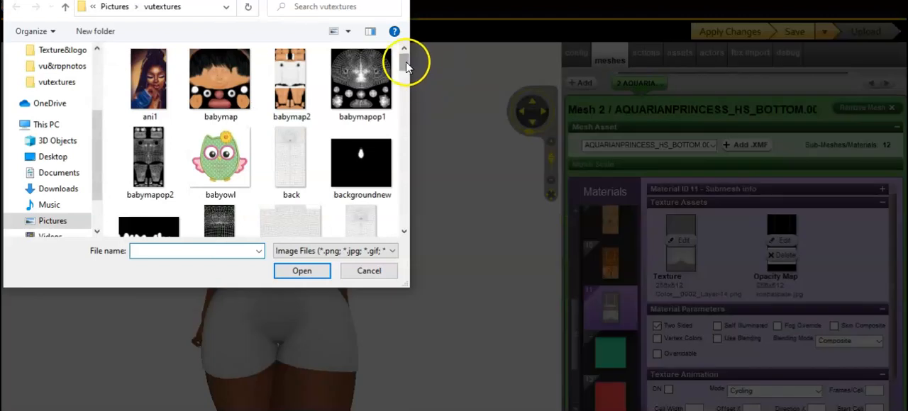
{"action": "left_click_drag", "start_coordinate": [406, 61], "coordinate": [412, 168]}
{"action": "double_click", "coordinate": [294, 188]}
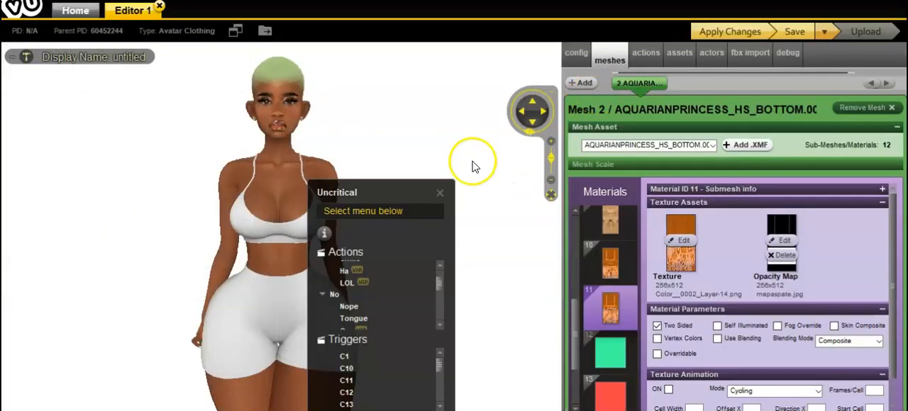
{"action": "left_click", "coordinate": [439, 192]}
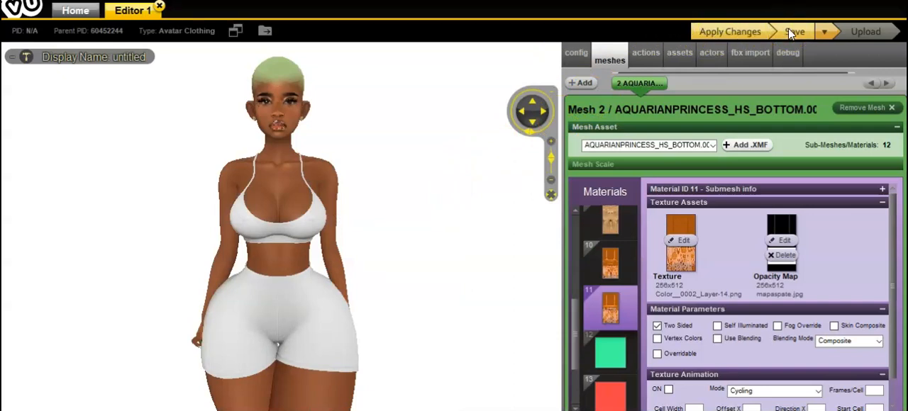
- Apply the texture changes to the avatar and inspect the Halloween outfit in the preview
{"action": "left_click", "coordinate": [752, 31]}
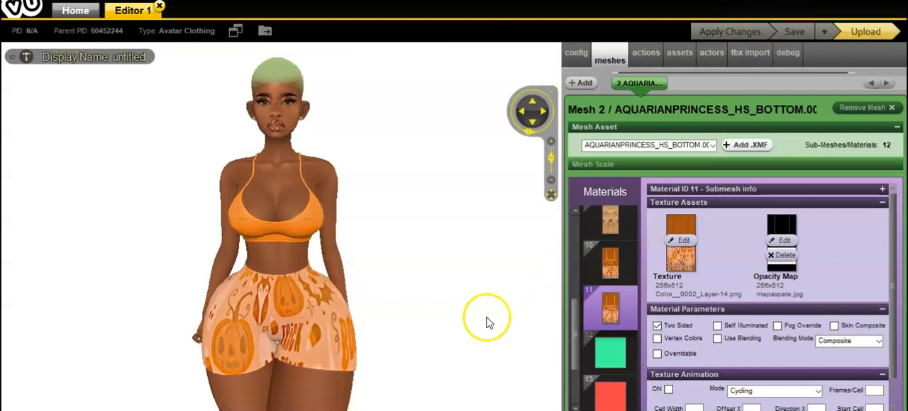
{"action": "mouse_move", "coordinate": [421, 332]}
{"action": "left_mouse_down"}
{"action": "mouse_move", "coordinate": [243, 328]}
{"action": "mouse_move", "coordinate": [361, 330]}
{"action": "mouse_move", "coordinate": [463, 316]}
{"action": "mouse_move", "coordinate": [495, 326]}
{"action": "left_mouse_up"}
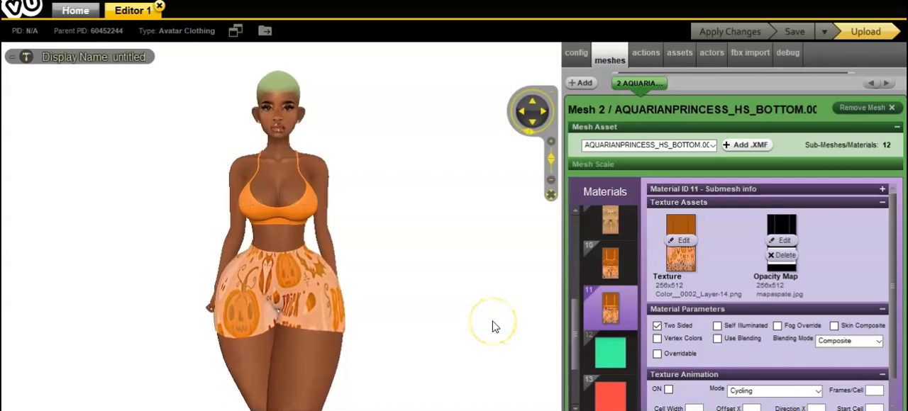
{"action": "mouse_move", "coordinate": [495, 327]}
{"action": "left_mouse_down"}
{"action": "mouse_move", "coordinate": [244, 330]}
{"action": "mouse_move", "coordinate": [324, 319]}
{"action": "mouse_move", "coordinate": [485, 319]}
{"action": "left_mouse_up"}
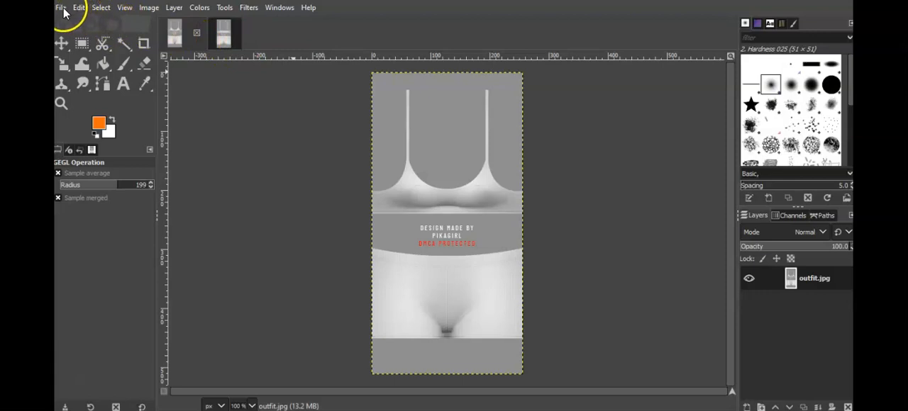
- Switch to GIMP and add hw4.jpg from the Texture&logo folder as a new layer in the grey outfit.jpg image
{"action": "left_click", "coordinate": [63, 9]}
{"action": "left_click", "coordinate": [92, 64]}
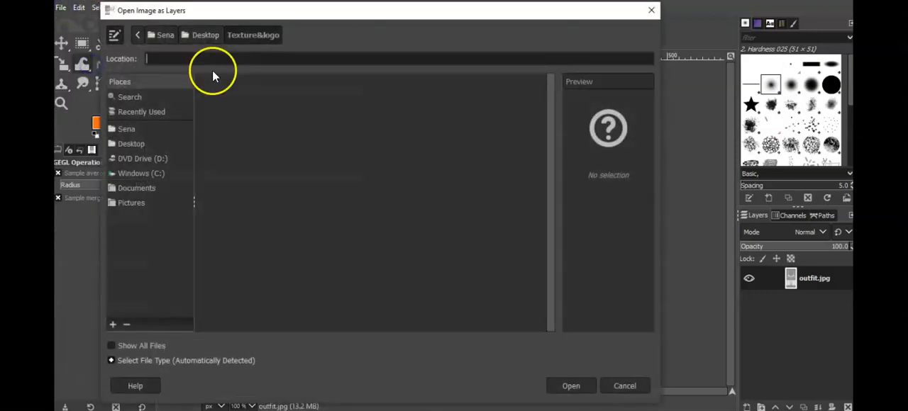
{"action": "scroll", "coordinate": [503, 148], "scroll_direction": "up", "scroll_amount": 1}
{"action": "left_click", "coordinate": [227, 200]}
{"action": "left_click", "coordinate": [221, 188]}
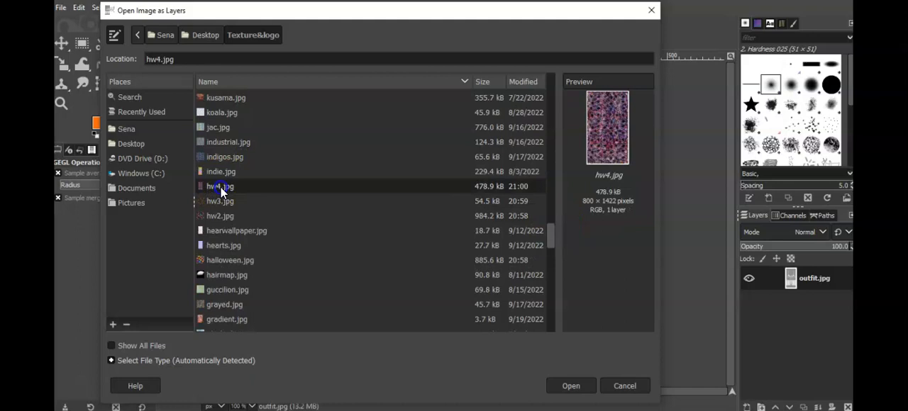
{"action": "double_click", "coordinate": [221, 188]}
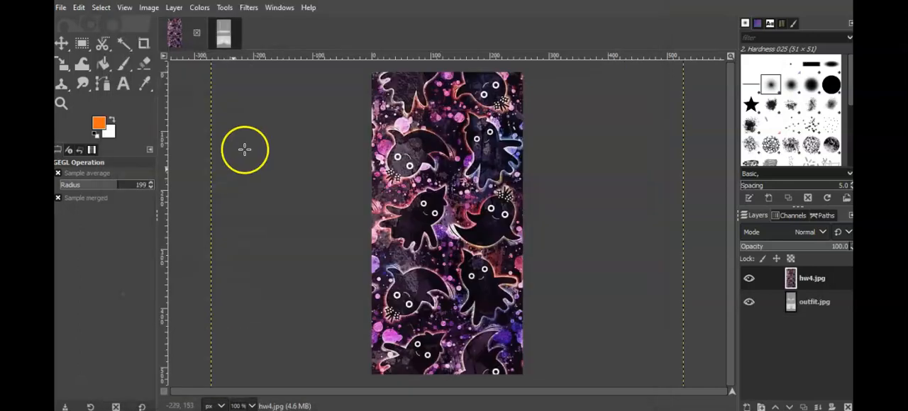
- Scale the hw4.jpg layer to a width of 300 px
{"action": "left_click", "coordinate": [174, 9]}
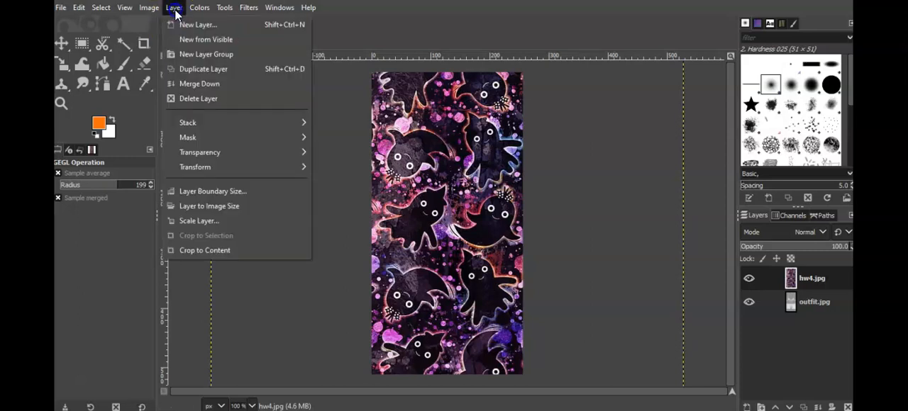
{"action": "left_click", "coordinate": [205, 221]}
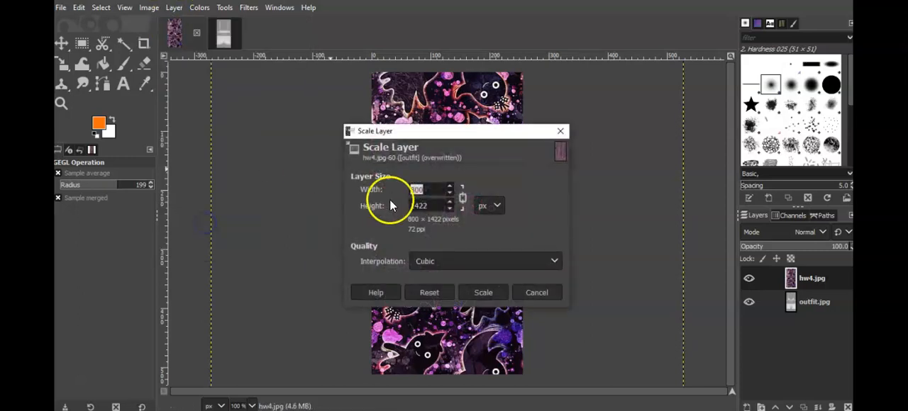
{"action": "type", "text": "300"}
{"action": "left_click", "coordinate": [498, 292]}
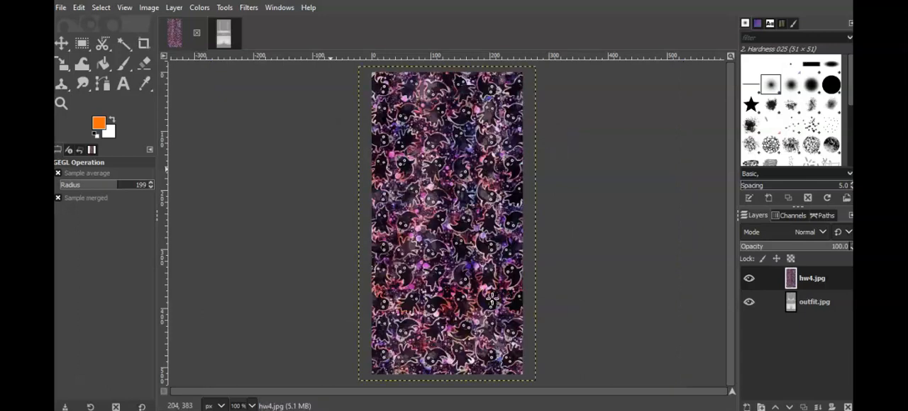
- Copy the scaled hw4.jpg layer into the outfitb.jpg image and return to outfit.jpg
{"action": "left_click_drag", "start_coordinate": [791, 278], "coordinate": [453, 257]}
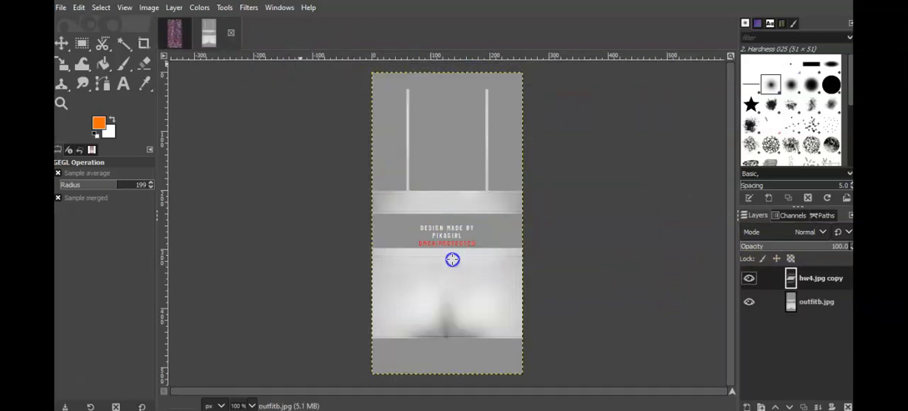
{"action": "left_click", "coordinate": [176, 34]}
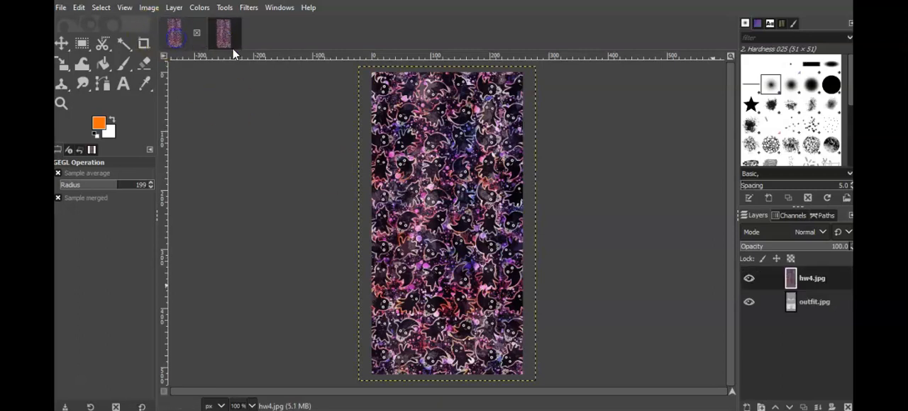
- Lower the opacity of the hw4.jpg pattern layer to 48.6 in both outfit.jpg and outfitb.jpg
{"action": "left_click", "coordinate": [746, 247]}
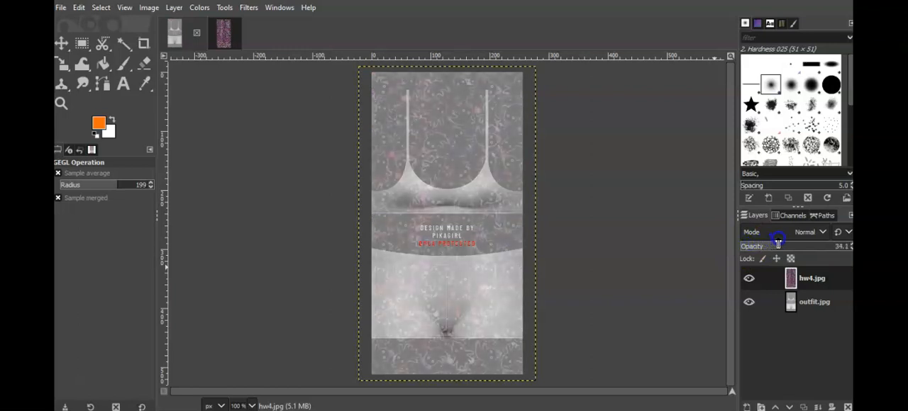
{"action": "left_click_drag", "start_coordinate": [786, 242], "coordinate": [788, 241]}
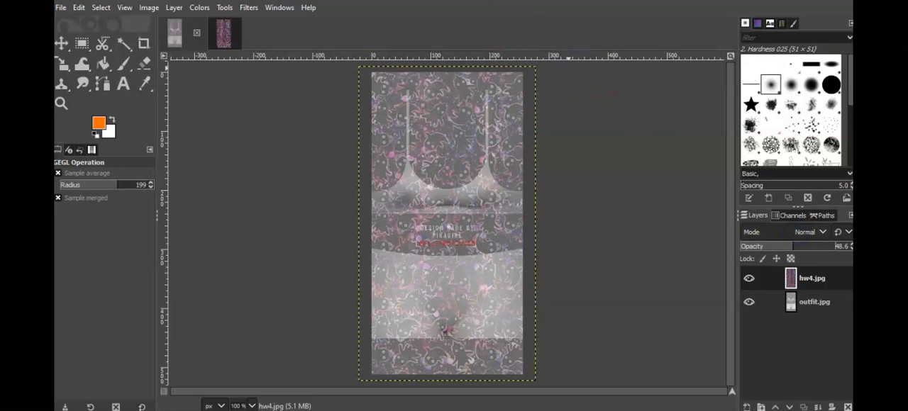
{"action": "left_click", "coordinate": [221, 33]}
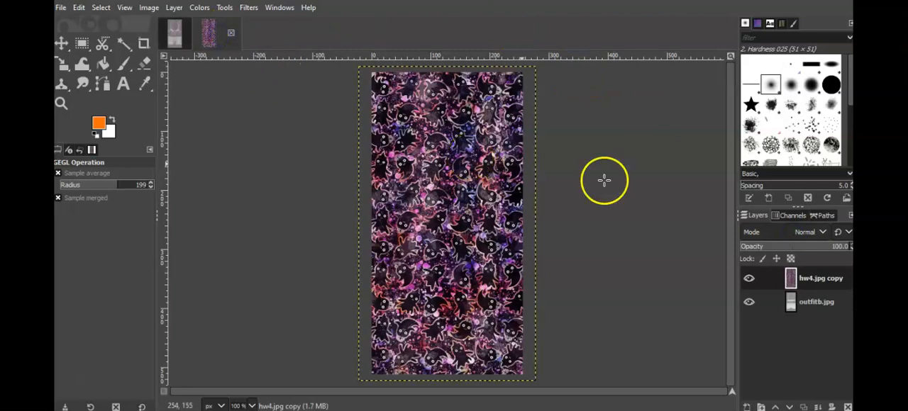
{"action": "left_click", "coordinate": [756, 246]}
{"action": "left_click_drag", "start_coordinate": [764, 246], "coordinate": [770, 245]}
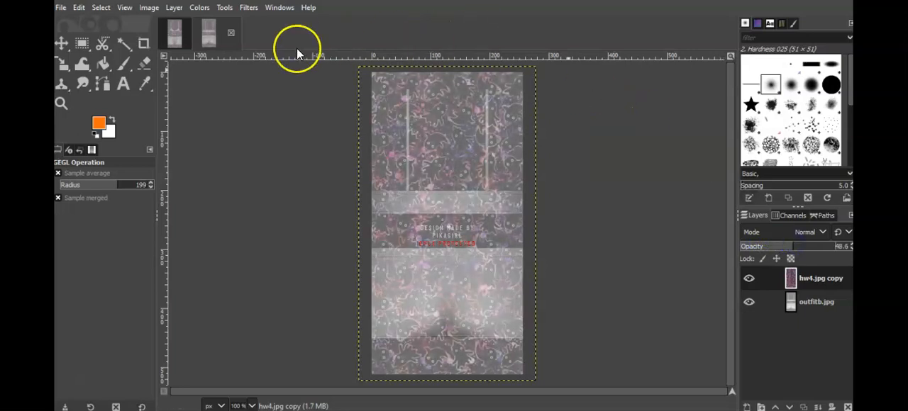
- Merge the semi-transparent hw4.jpg pattern layer down into the outfit layer in both outfit.jpg and outfitb.jpg
{"action": "left_click", "coordinate": [176, 35]}
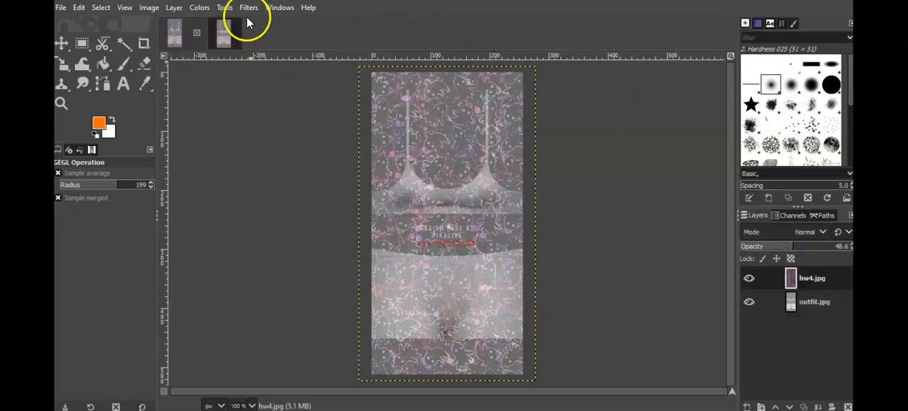
{"action": "left_click", "coordinate": [177, 10]}
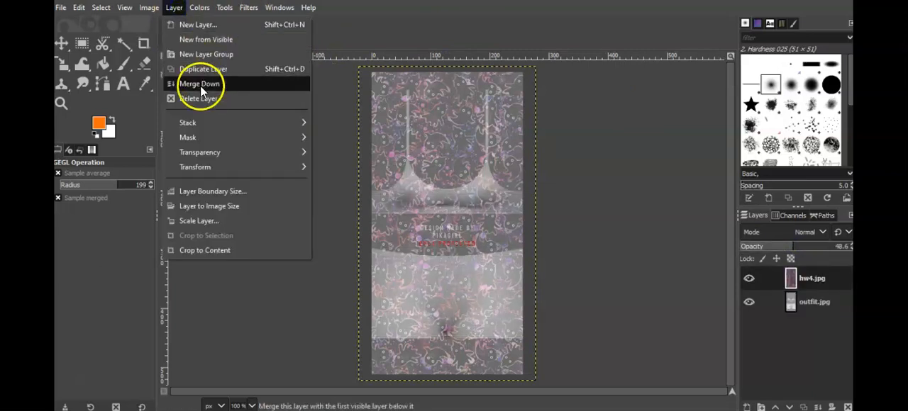
{"action": "left_click", "coordinate": [202, 88]}
{"action": "left_click", "coordinate": [220, 30]}
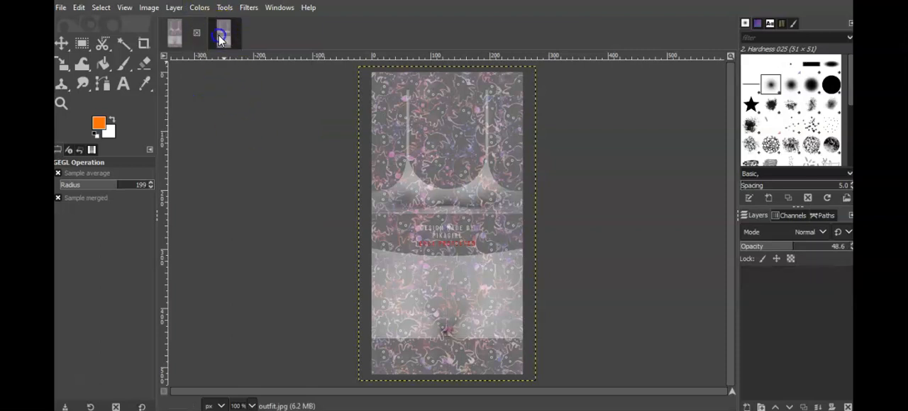
{"action": "left_click", "coordinate": [174, 7]}
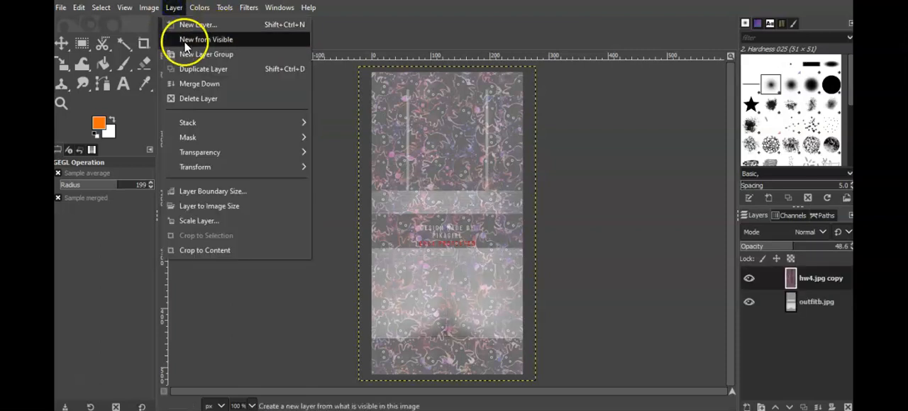
{"action": "left_click", "coordinate": [184, 82]}
- Sharpen outfit.jpg with the Unsharp Mask filter at a radius of 3.250 and an amount of about 1.165
{"action": "left_click", "coordinate": [176, 32]}
{"action": "left_click", "coordinate": [248, 8]}
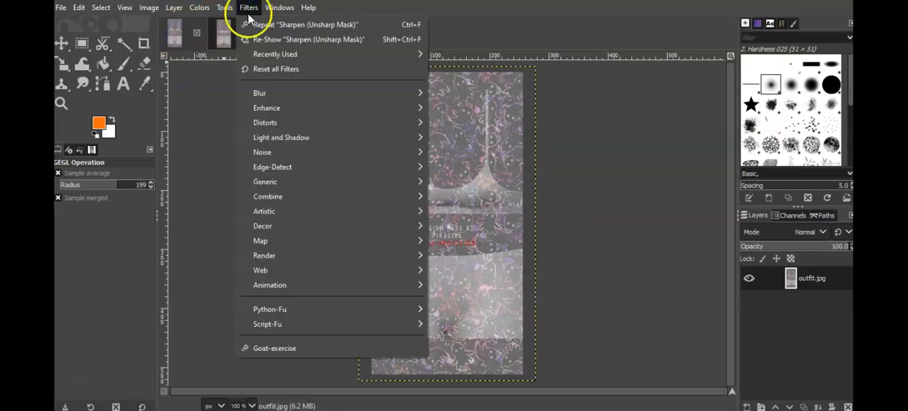
{"action": "mouse_move", "coordinate": [364, 112]}
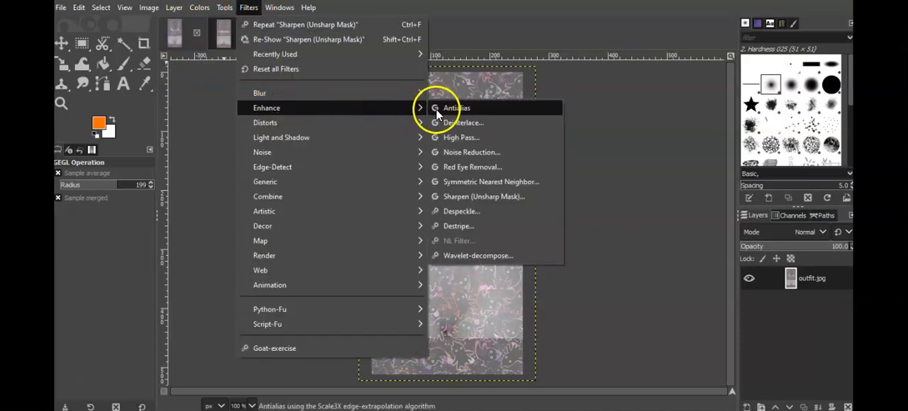
{"action": "left_click", "coordinate": [461, 197]}
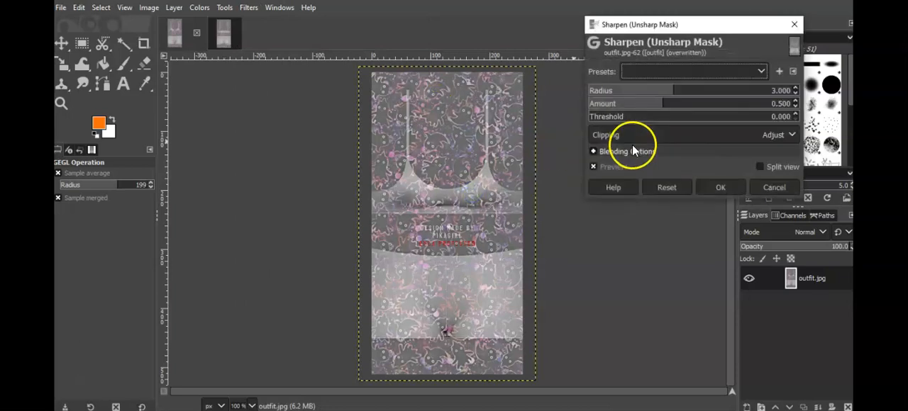
{"action": "left_click", "coordinate": [661, 103]}
{"action": "left_click_drag", "start_coordinate": [668, 92], "coordinate": [707, 104]}
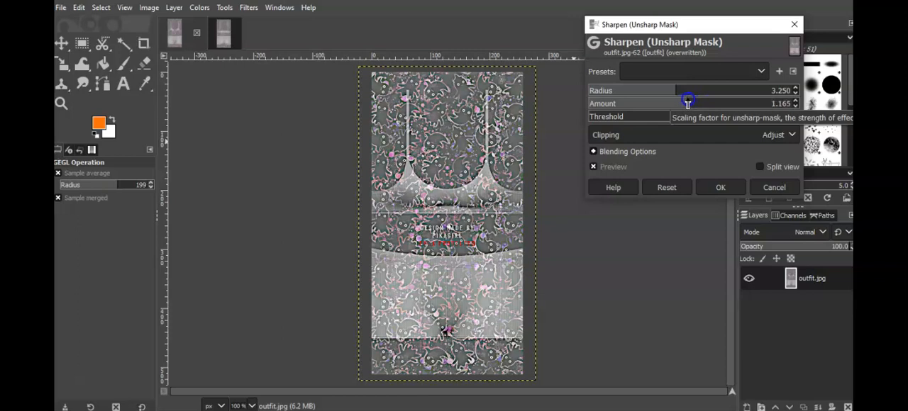
{"action": "left_click", "coordinate": [721, 188]}
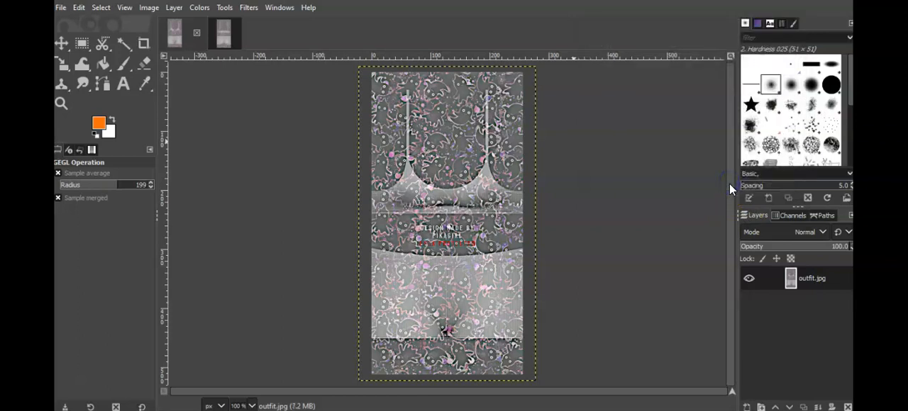
- Repeat the same Unsharp Mask sharpening on the outfitb.jpg image
{"action": "left_click", "coordinate": [221, 35]}
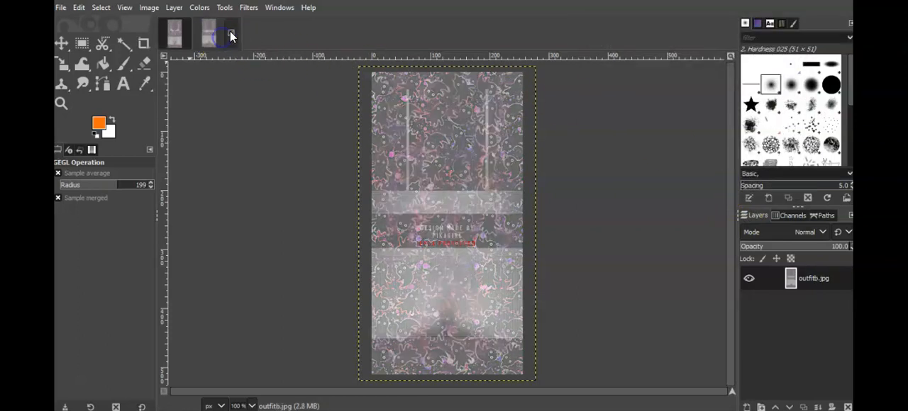
{"action": "left_click", "coordinate": [248, 8]}
{"action": "left_click", "coordinate": [256, 23]}
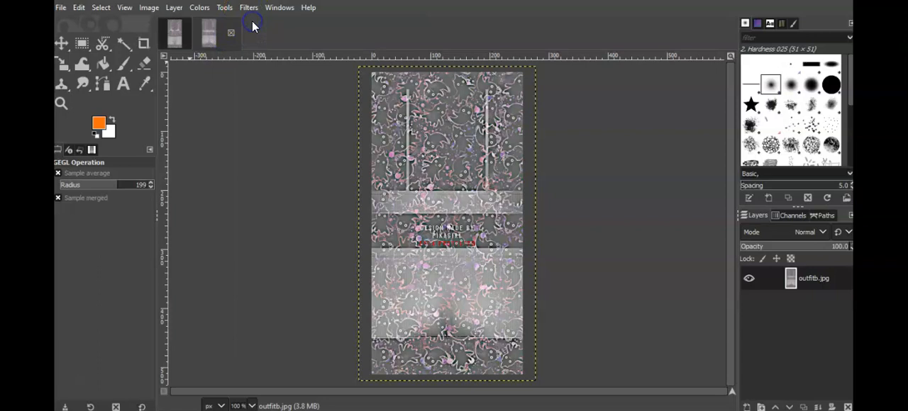
- Export both edited images back over their original files, outfit.jpg and outfitb.jpg
{"action": "left_click", "coordinate": [169, 28]}
{"action": "left_click", "coordinate": [62, 8]}
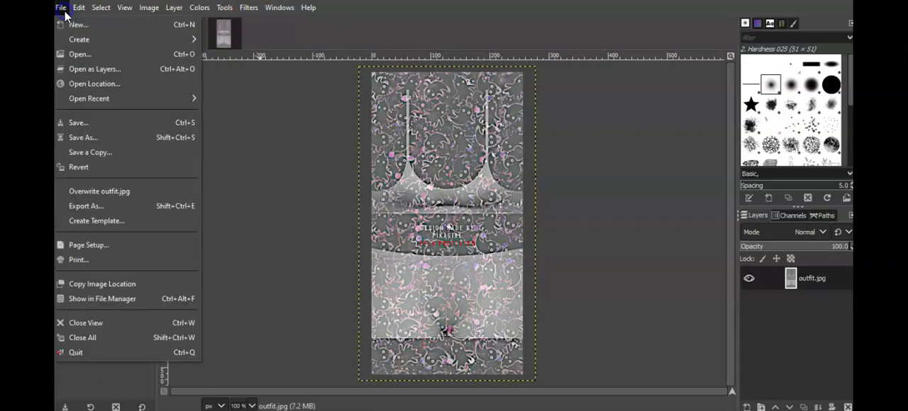
{"action": "left_click", "coordinate": [119, 189]}
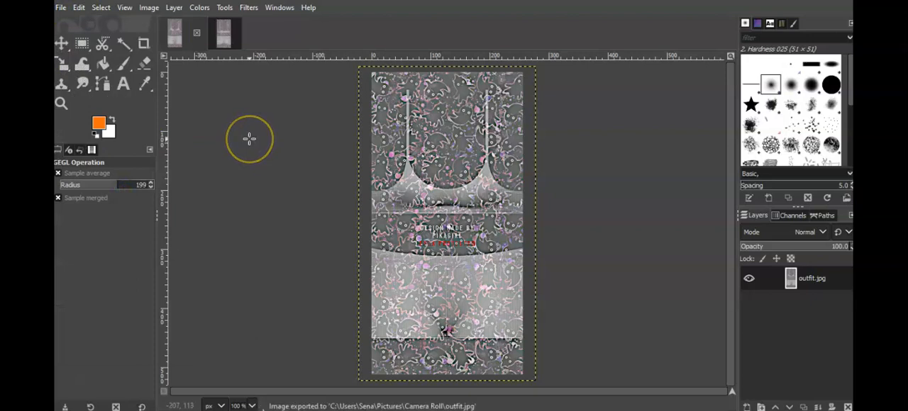
{"action": "left_click", "coordinate": [223, 32]}
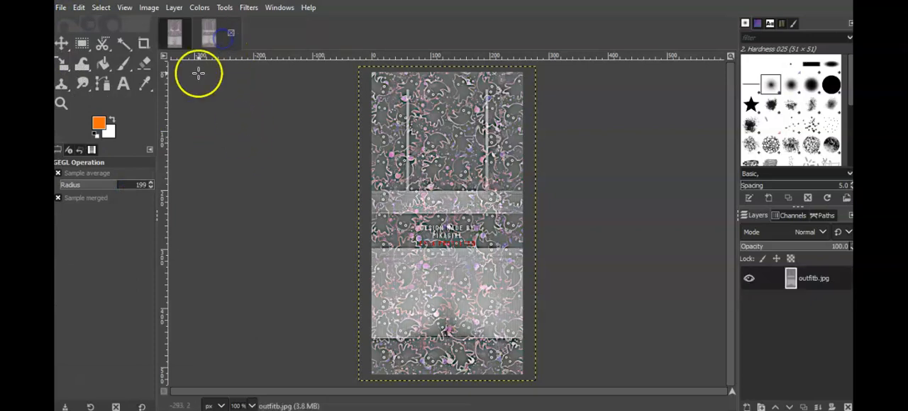
{"action": "left_click", "coordinate": [63, 9]}
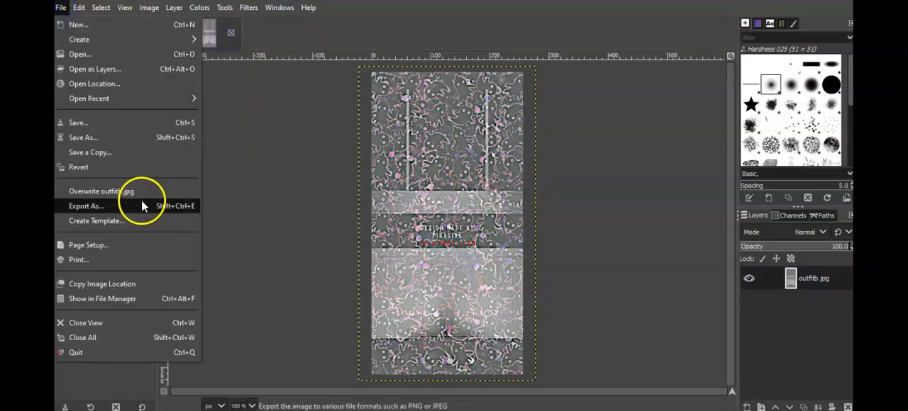
{"action": "left_click", "coordinate": [139, 191]}
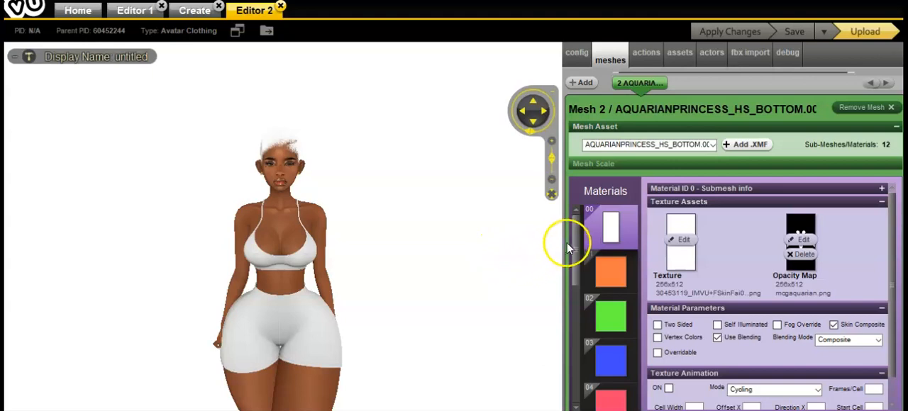
- Switch to the IMVU editor and replace the texture of material 10 with the outfit image from the vutextures folder
{"action": "left_click_drag", "start_coordinate": [576, 242], "coordinate": [577, 315]}
{"action": "left_click", "coordinate": [608, 271]}
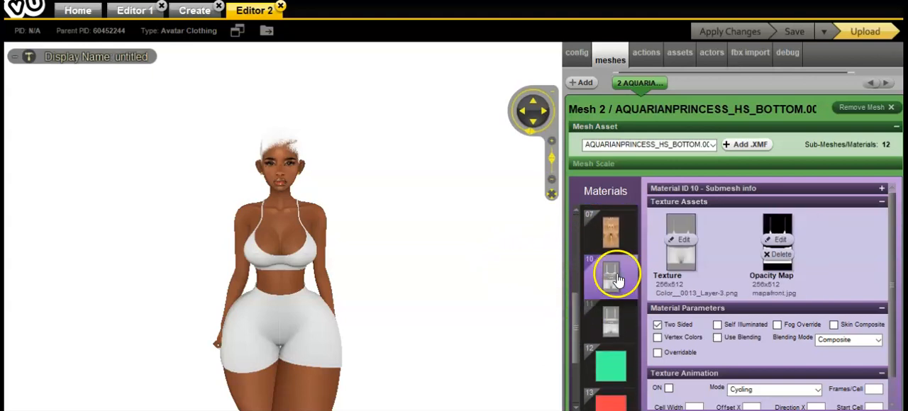
{"action": "left_click", "coordinate": [682, 241]}
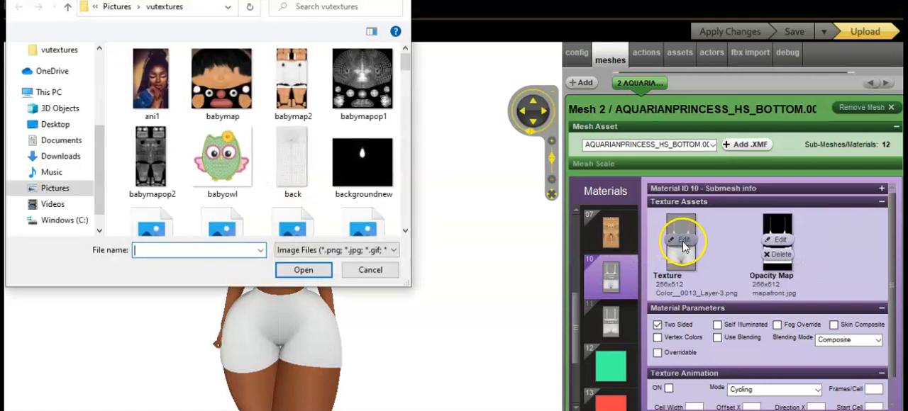
{"action": "left_click_drag", "start_coordinate": [403, 66], "coordinate": [410, 168]}
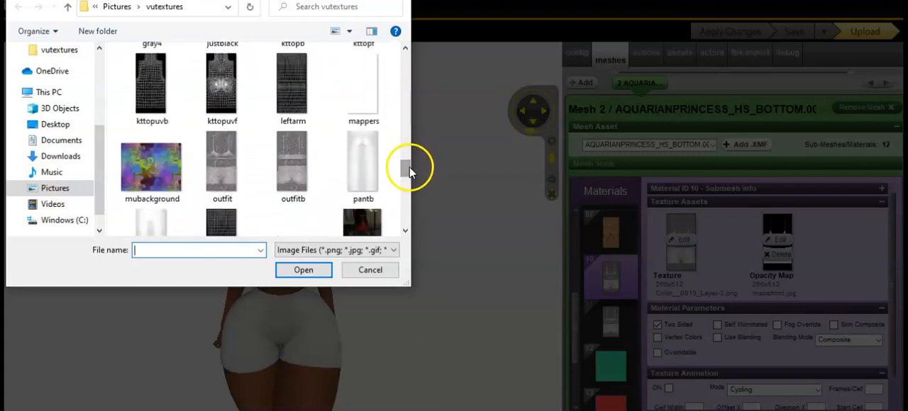
{"action": "double_click", "coordinate": [227, 166]}
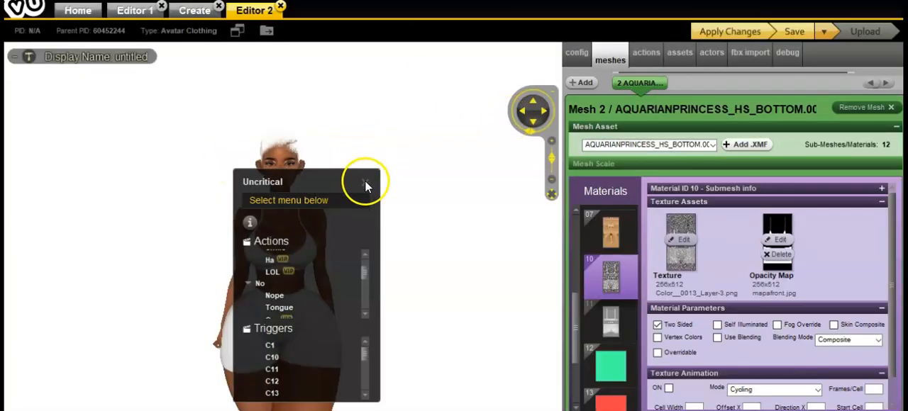
{"action": "left_click", "coordinate": [365, 183]}
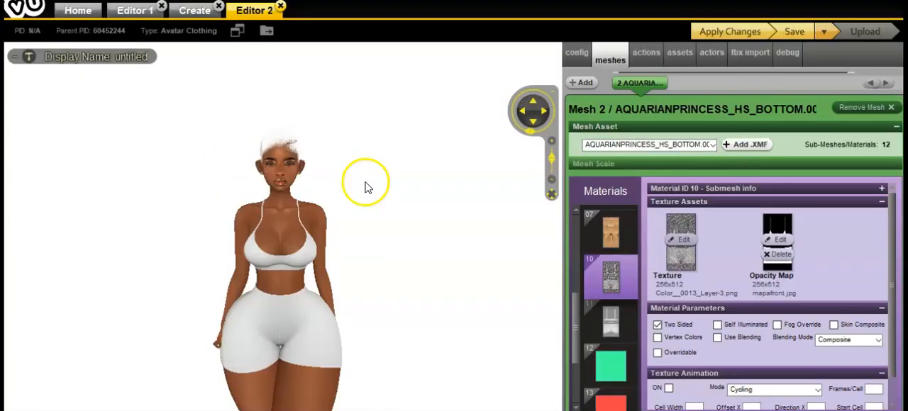
- Replace the texture of material 11 with the outfitb image from the vutextures folder and dismiss the avatar actions menu
{"action": "left_click", "coordinate": [615, 322]}
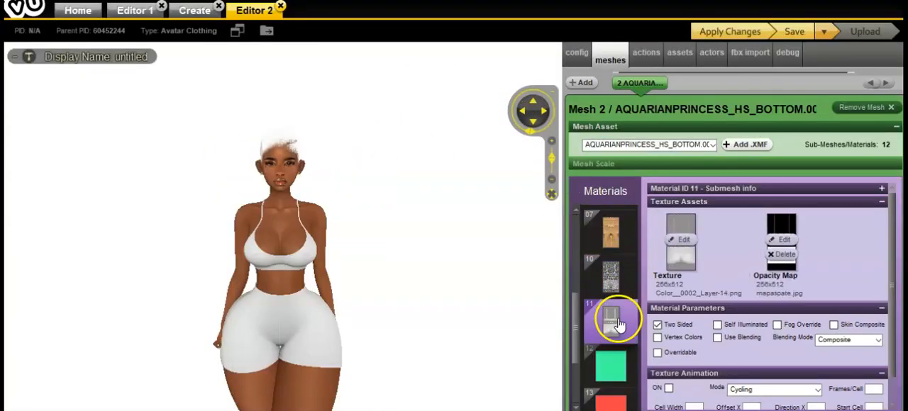
{"action": "left_click", "coordinate": [680, 244]}
{"action": "left_click_drag", "start_coordinate": [406, 55], "coordinate": [412, 171]}
{"action": "left_click", "coordinate": [291, 145]}
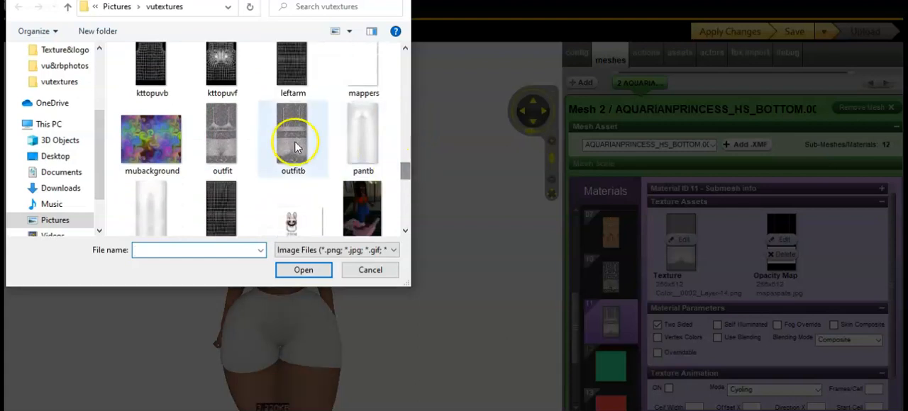
{"action": "double_click", "coordinate": [291, 146]}
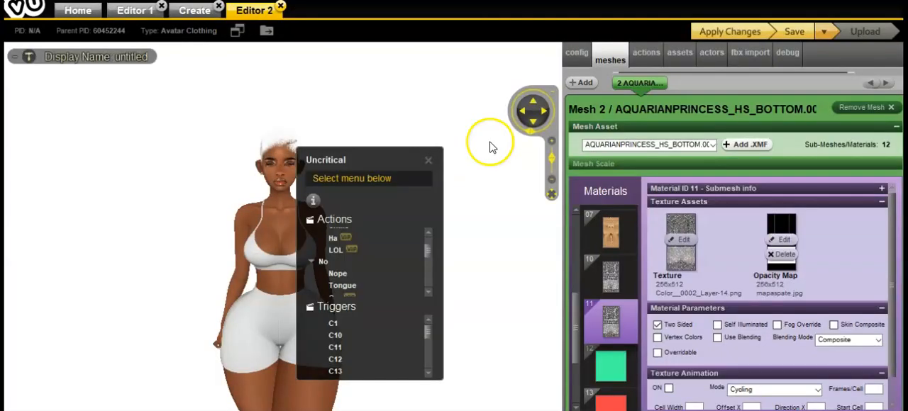
{"action": "left_click", "coordinate": [427, 162]}
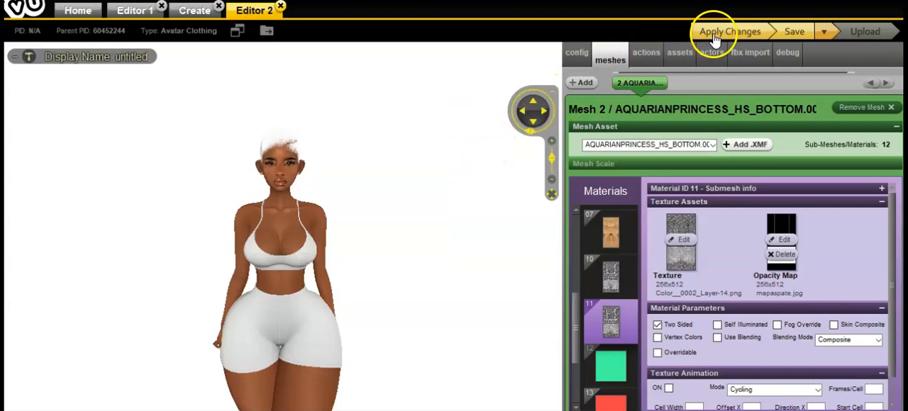
- Save the texture changes and inspect the ghost-patterned outfit on the avatar from several views
{"action": "left_click", "coordinate": [796, 31]}
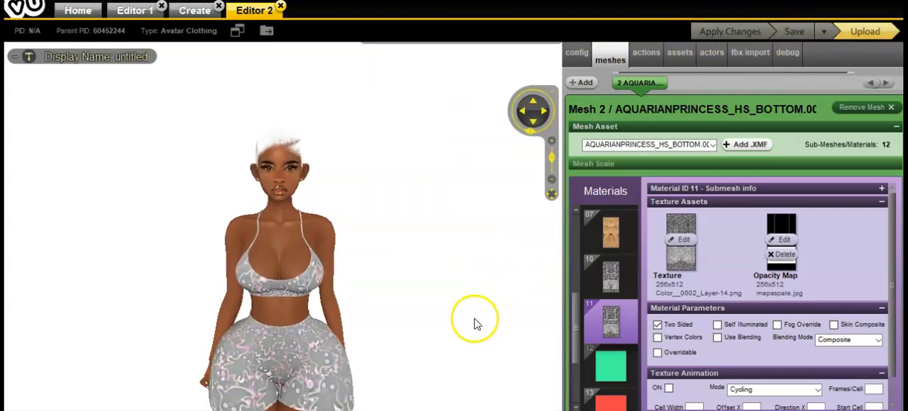
{"action": "left_click", "coordinate": [533, 122]}
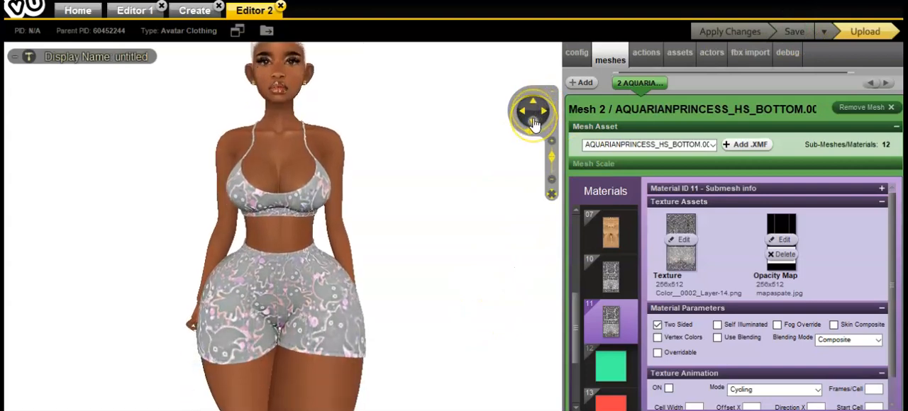
{"action": "left_click", "coordinate": [532, 125]}
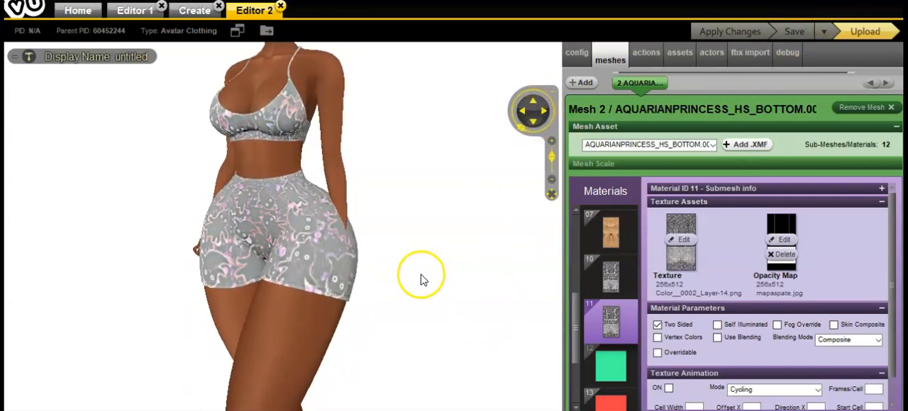
{"action": "left_click_drag", "start_coordinate": [435, 275], "coordinate": [444, 253]}
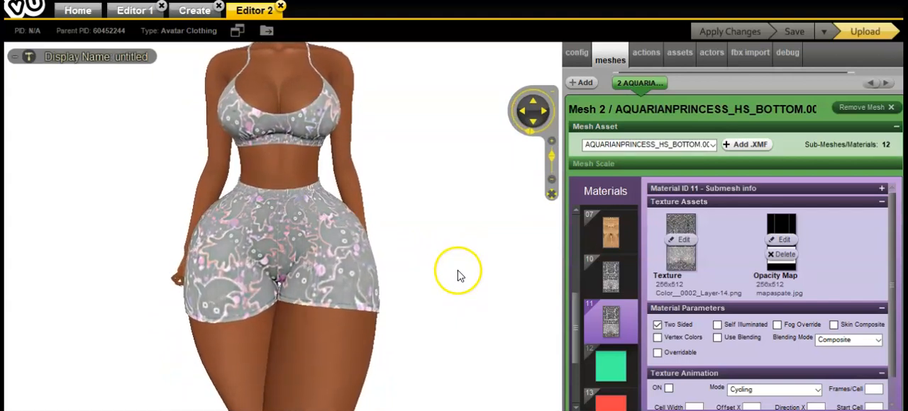
{"action": "left_click", "coordinate": [534, 107]}
{"action": "left_click", "coordinate": [534, 107]}
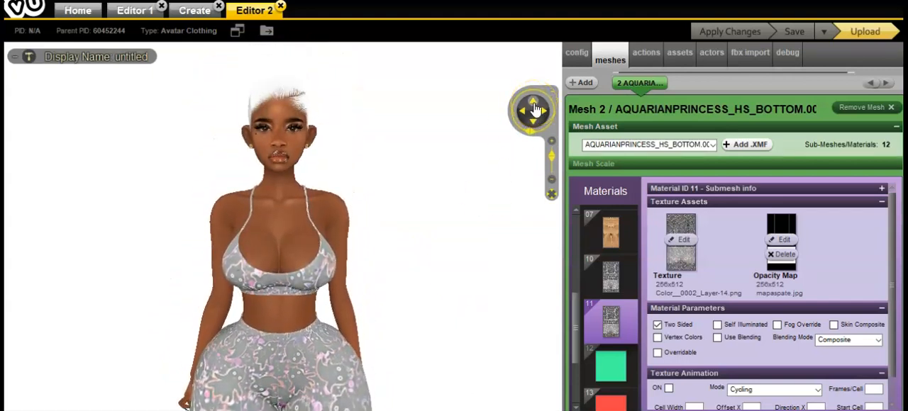
{"action": "scroll", "coordinate": [473, 234], "scroll_direction": "down", "scroll_amount": 3}
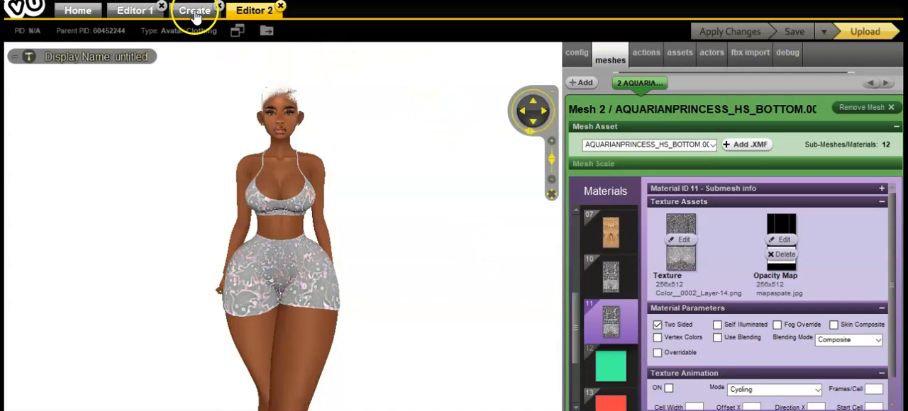
- Switch to the Editor 1 project and inspect the orange pumpkin outfit on the avatar for comparison
{"action": "left_click", "coordinate": [139, 11]}
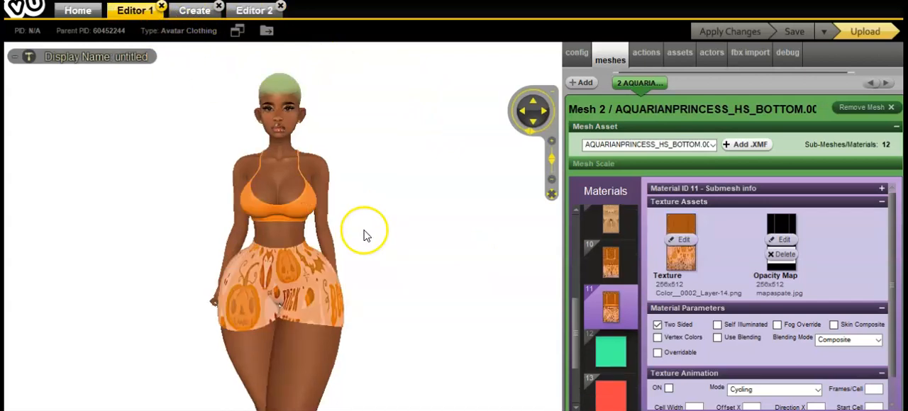
{"action": "mouse_move", "coordinate": [415, 314]}
{"action": "left_mouse_down"}
{"action": "mouse_move", "coordinate": [156, 305]}
{"action": "mouse_move", "coordinate": [415, 317]}
{"action": "left_mouse_up"}
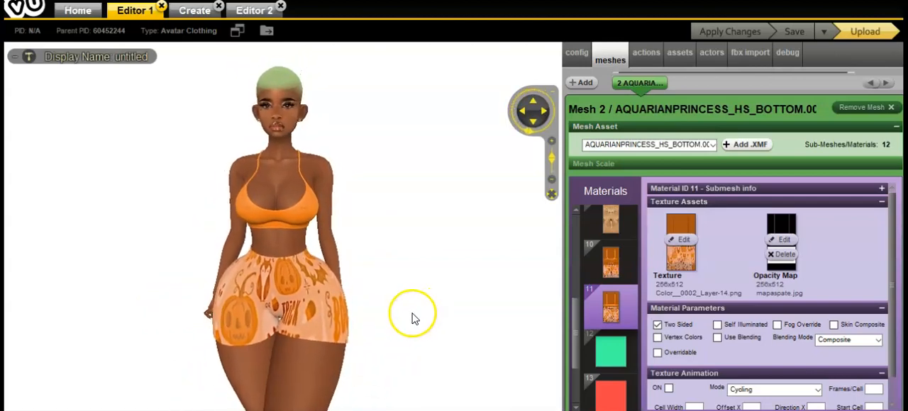